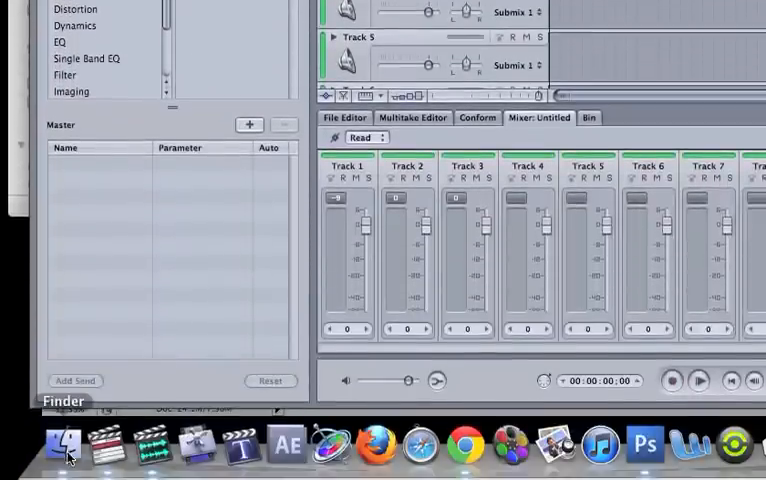
Create the folder 2-26-13PistoneBeatbox on G-DRIVE 1 and return to Soundtrack Pro
{"action": "key", "text": "super+o"}
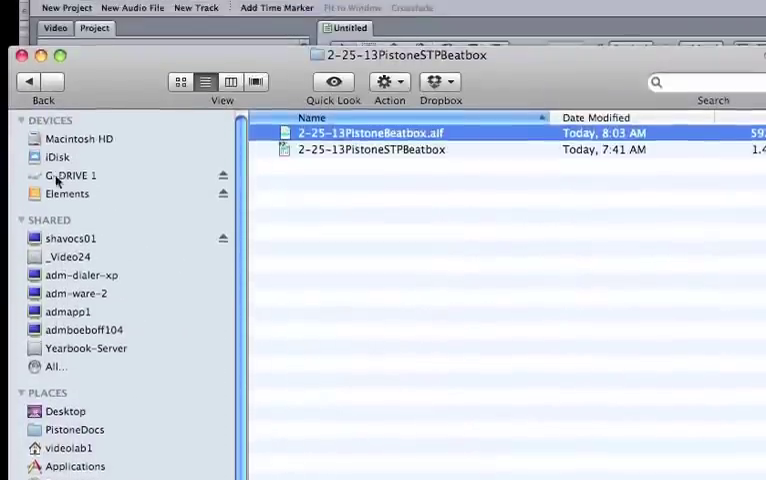
{"action": "left_click", "coordinate": [56, 178]}
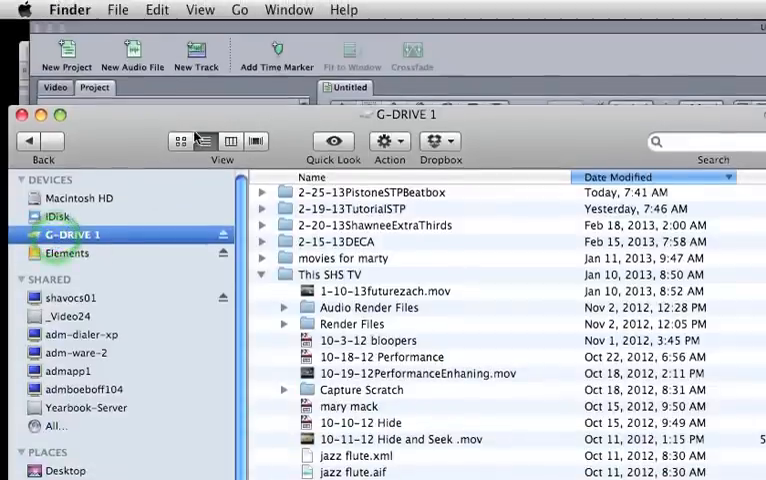
{"action": "left_click", "coordinate": [383, 141]}
{"action": "left_click", "coordinate": [436, 166]}
{"action": "type", "text": "2-"}
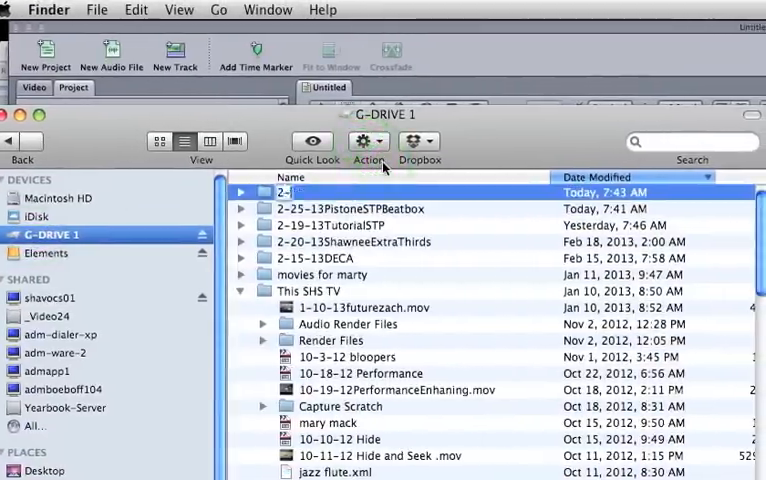
{"action": "type", "text": "26-13PistoneBeat"}
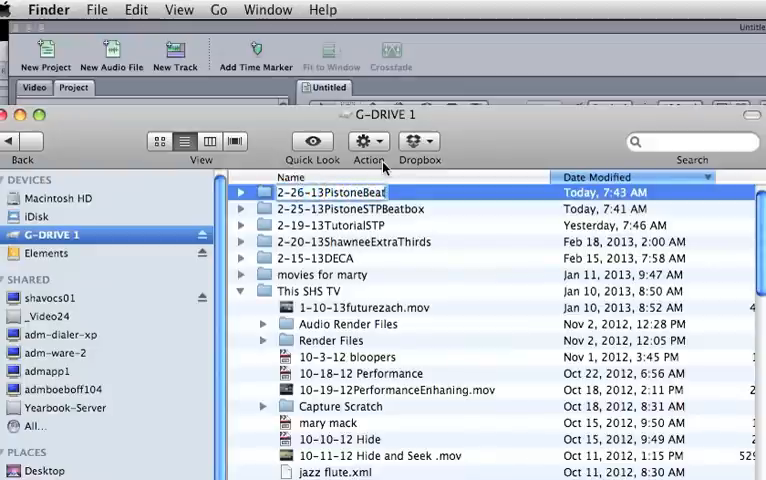
{"action": "type", "text": "box"}
{"action": "key", "text": "Return"}
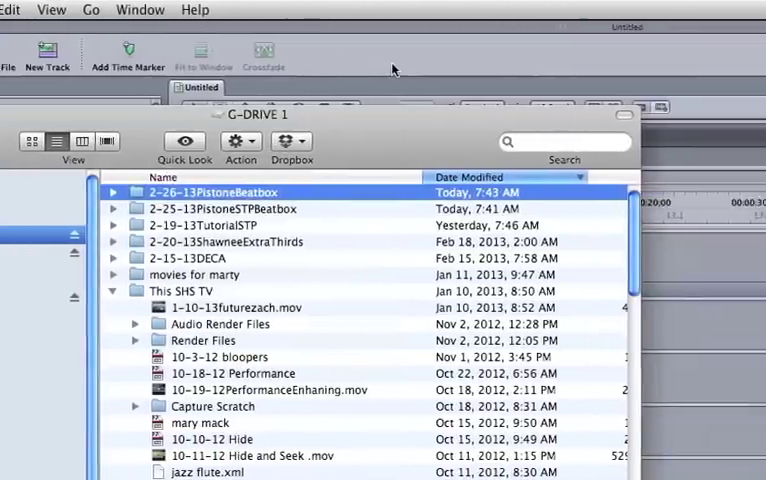
{"action": "left_click", "coordinate": [410, 75]}
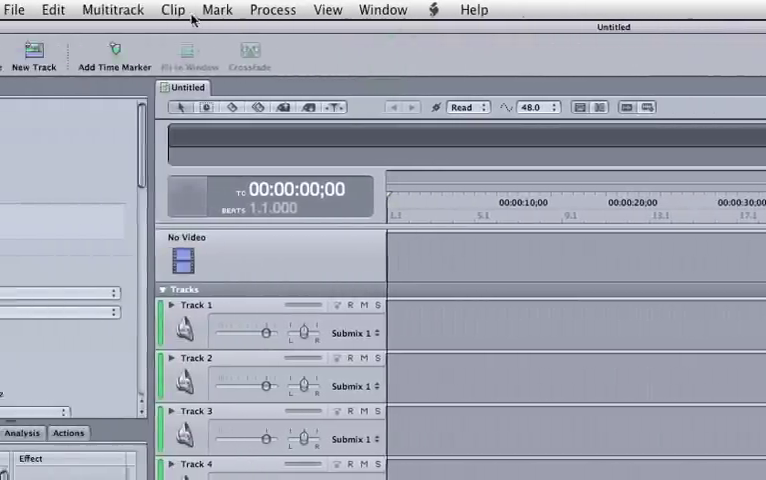
Save the project as 2-26-13PistoneBeatbox inside the new folder on G-DRIVE 1
{"action": "left_click", "coordinate": [180, 10]}
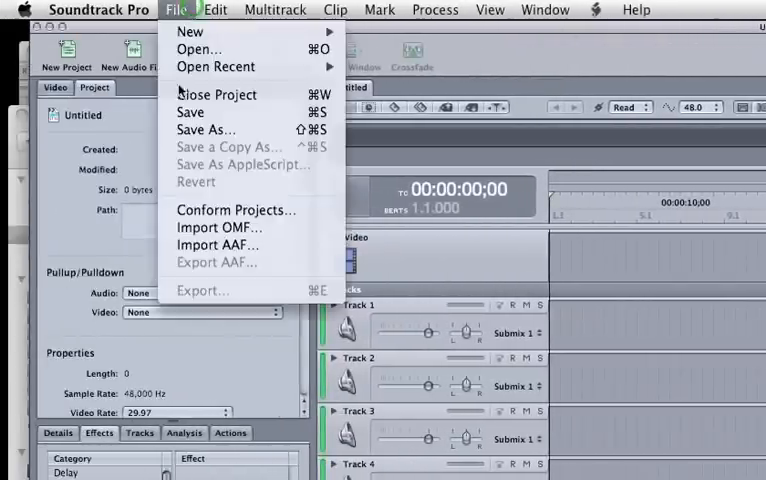
{"action": "left_click", "coordinate": [205, 129]}
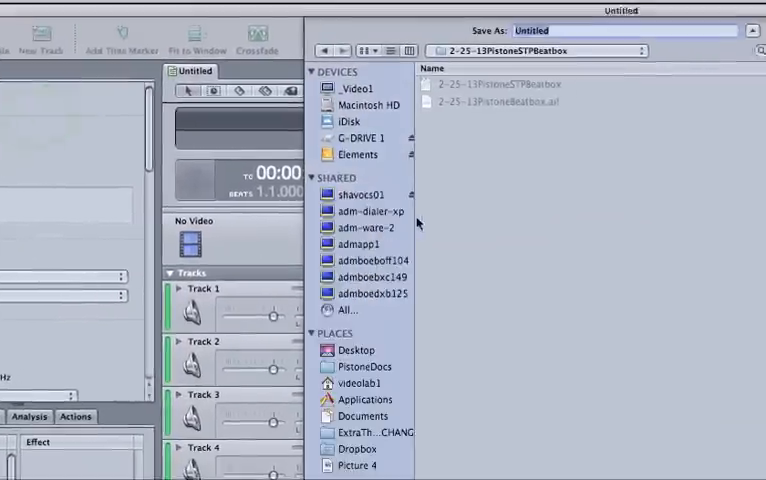
{"action": "left_click", "coordinate": [358, 138]}
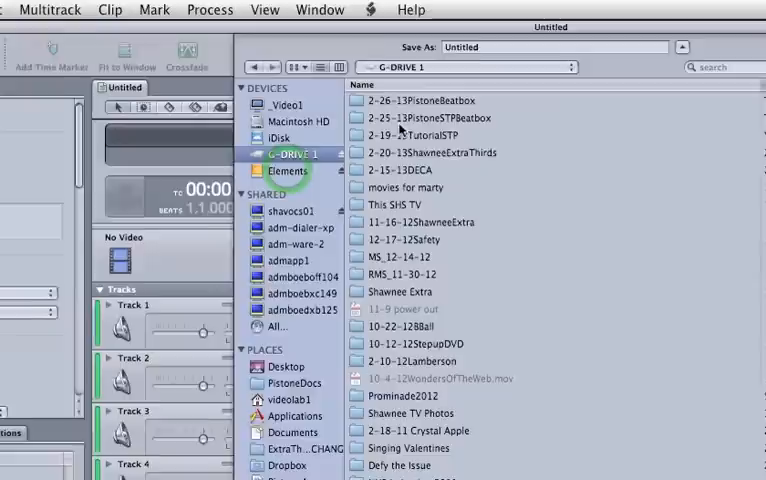
{"action": "double_click", "coordinate": [400, 104]}
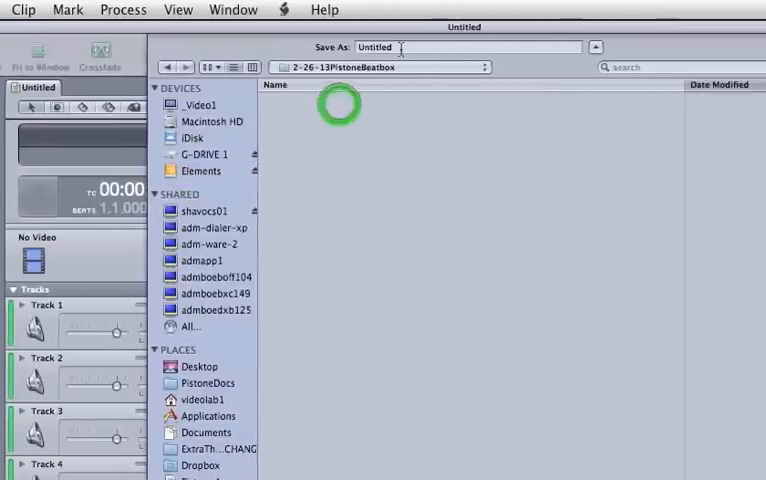
{"action": "type", "text": "2-26-13P"}
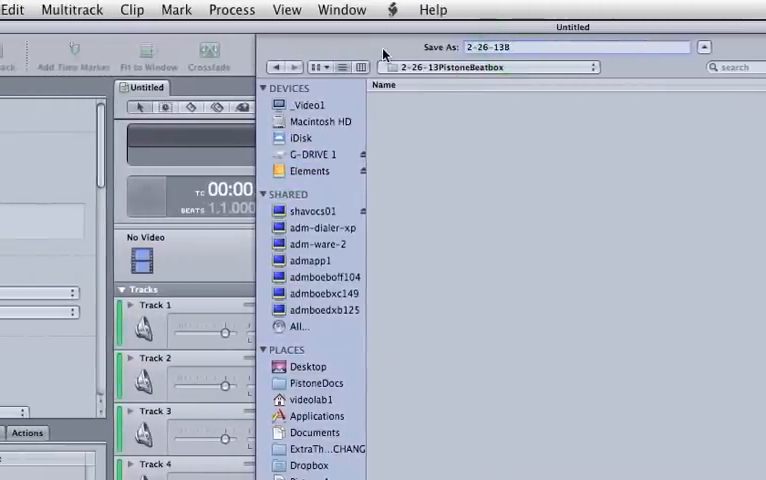
{"action": "type", "text": "istoneBeatbox"}
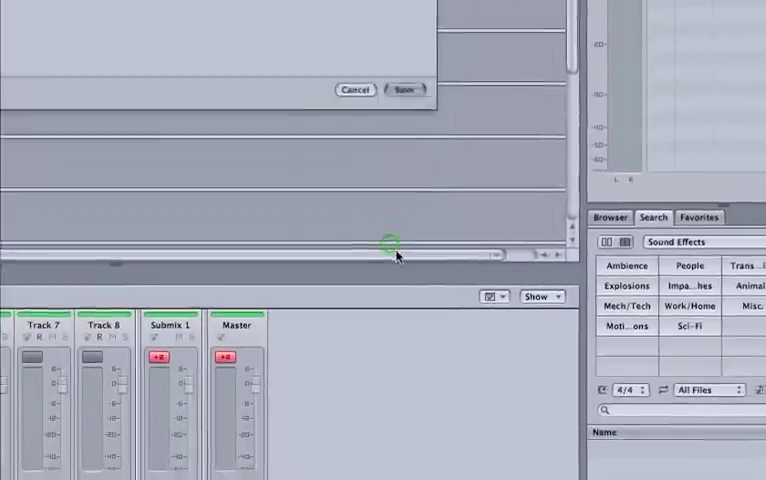
{"action": "key", "text": "Return"}
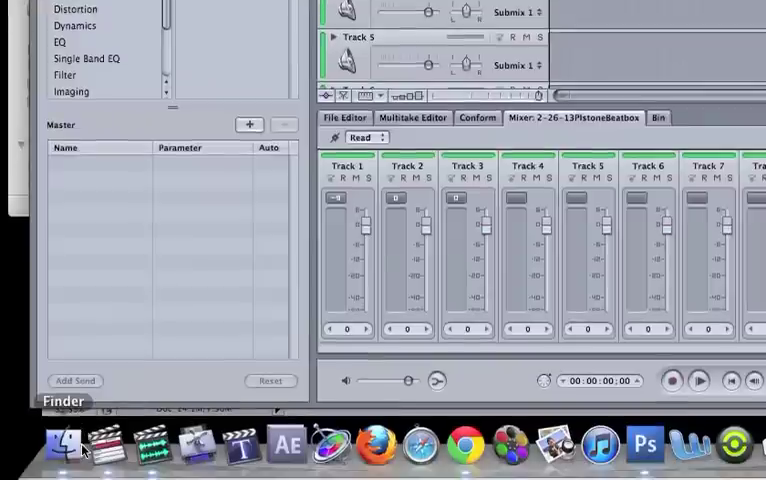
Verify the saved project in the Finder folder, then return to Soundtrack Pro
{"action": "left_click", "coordinate": [63, 445]}
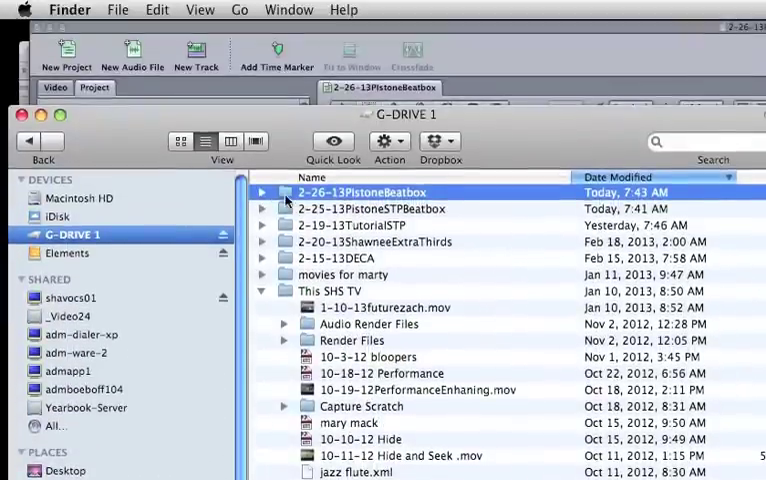
{"action": "double_click", "coordinate": [287, 193]}
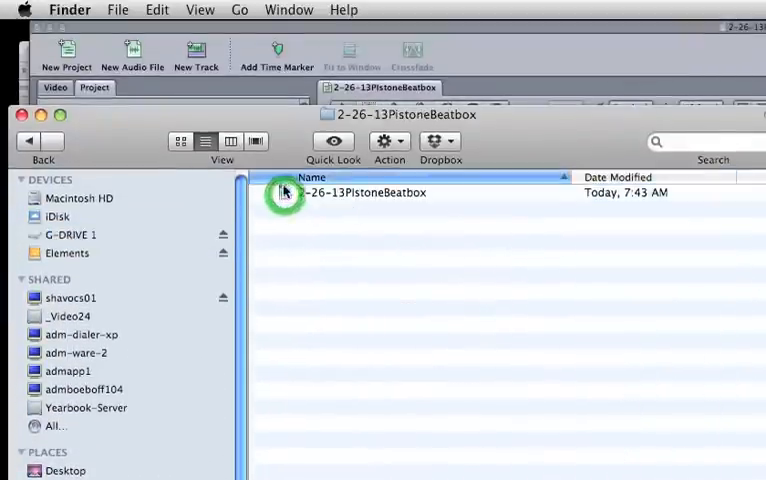
{"action": "left_click", "coordinate": [134, 50]}
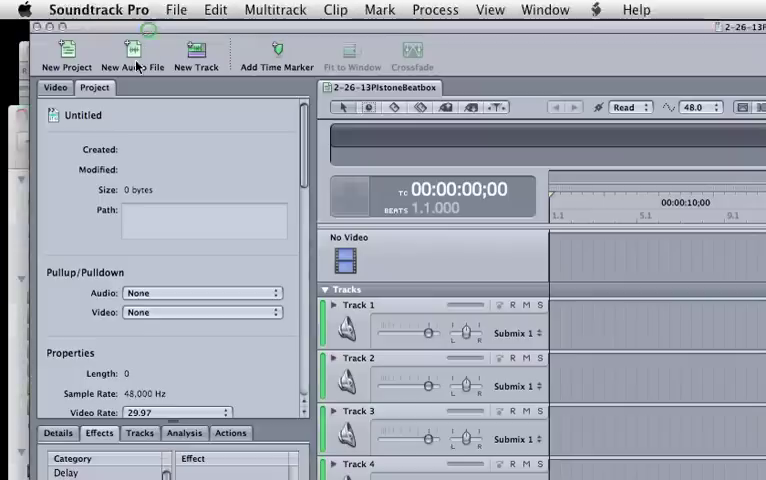
Bring up the Recording preferences and choose a different recordings folder
{"action": "left_click", "coordinate": [96, 9]}
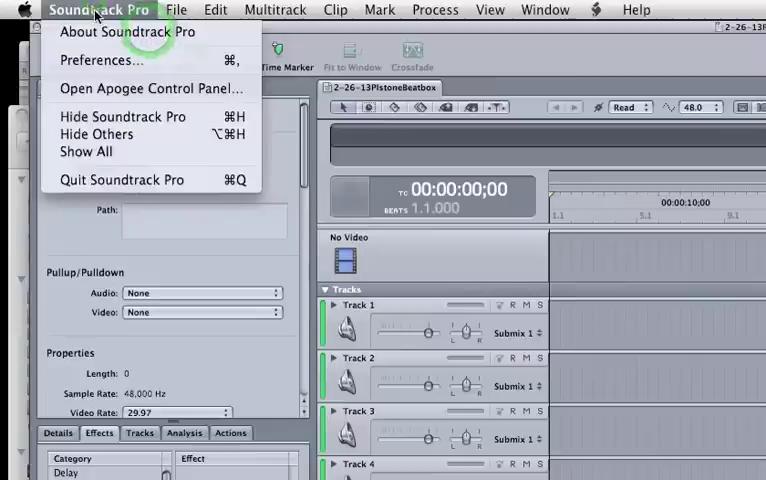
{"action": "left_click", "coordinate": [100, 60]}
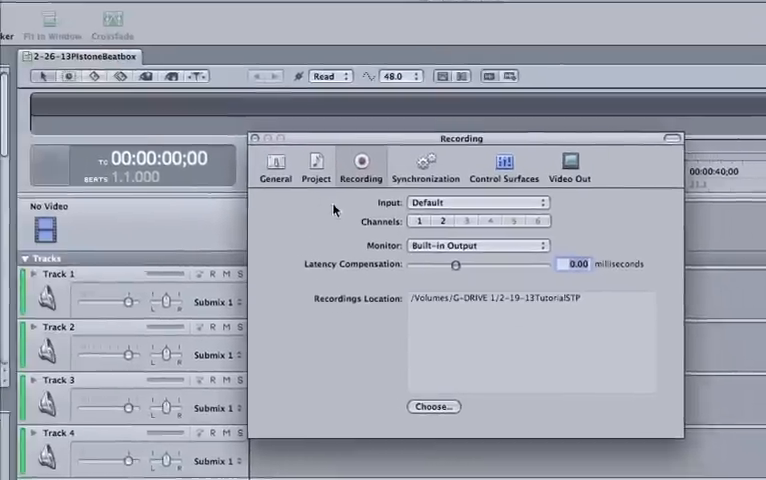
{"action": "left_click", "coordinate": [96, 9]}
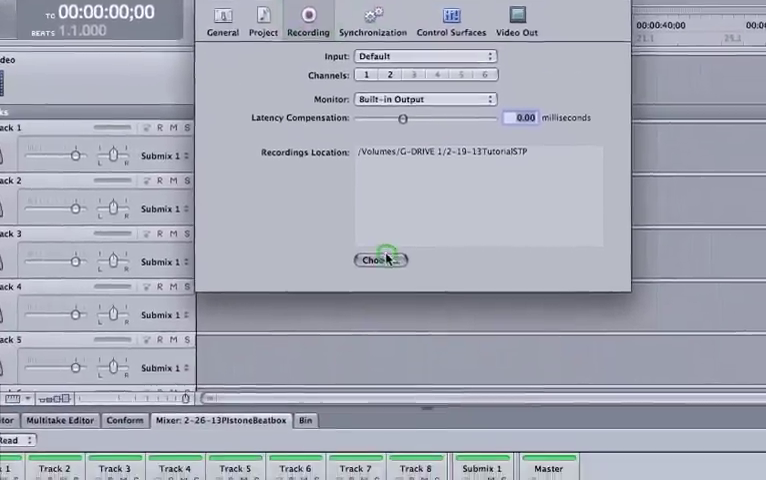
{"action": "left_click", "coordinate": [380, 260]}
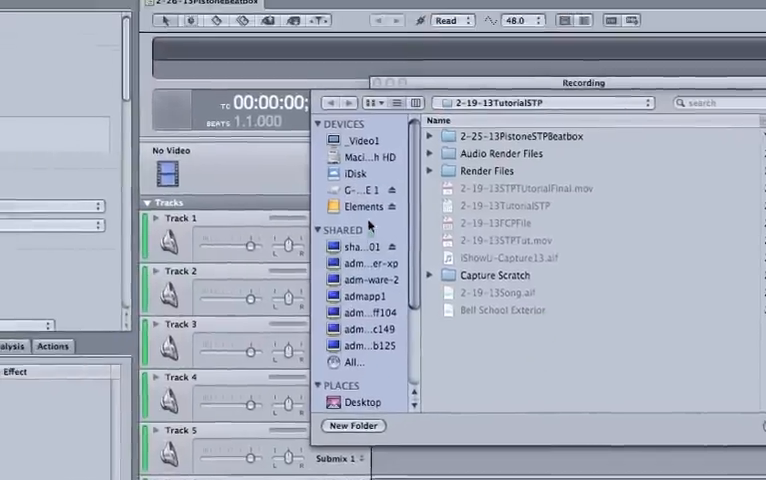
Point the recordings location to G-DRIVE 1/2-26-13PistoneBeatbox and close Preferences
{"action": "left_click", "coordinate": [375, 226]}
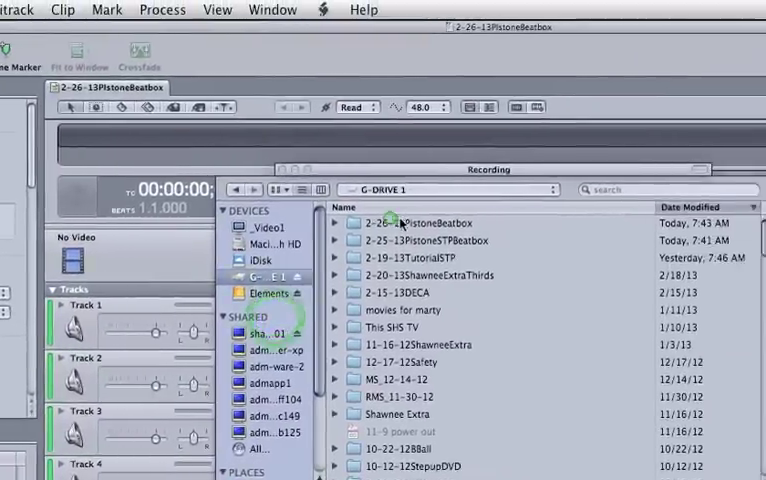
{"action": "double_click", "coordinate": [520, 172]}
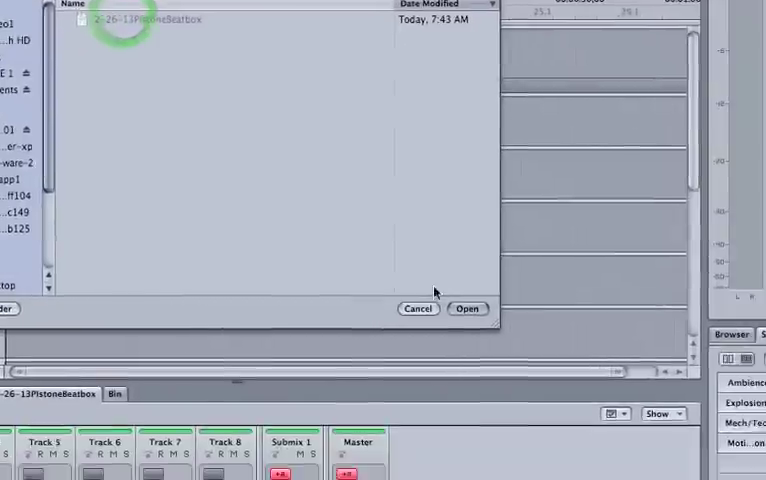
{"action": "left_click", "coordinate": [628, 466]}
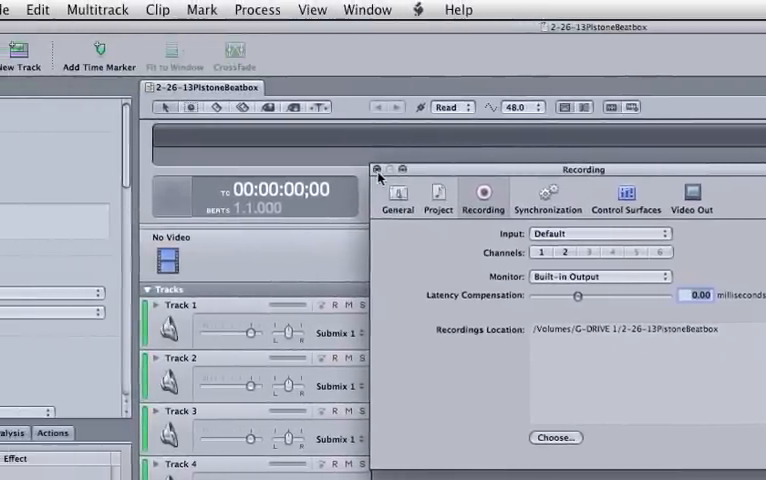
{"action": "left_click", "coordinate": [376, 167]}
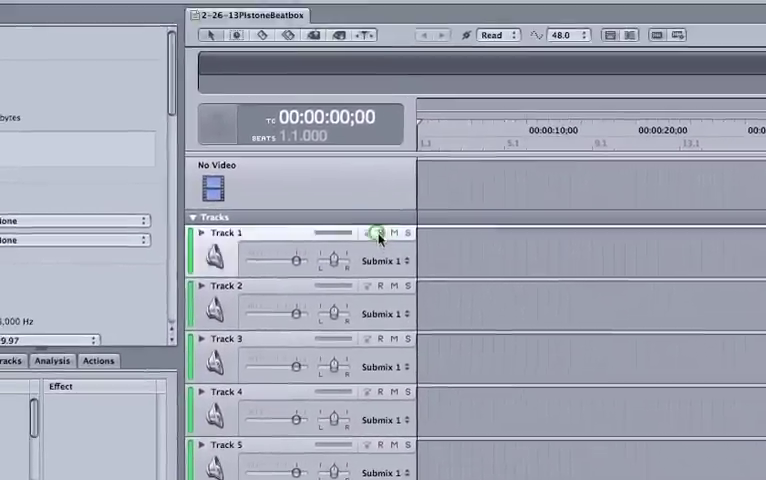
Arm Track 1 for recording with the R button
{"action": "left_click", "coordinate": [307, 173]}
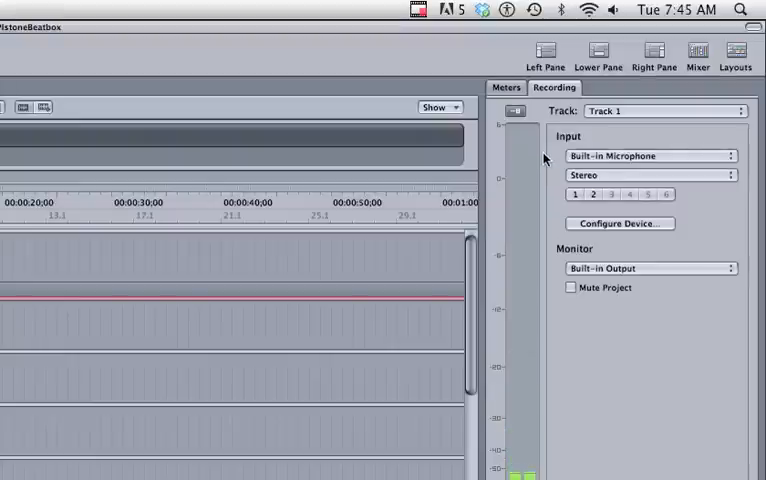
Set Track 1 to Mono channel format, keeping Built-in Microphone as the input device
{"action": "left_click", "coordinate": [611, 178]}
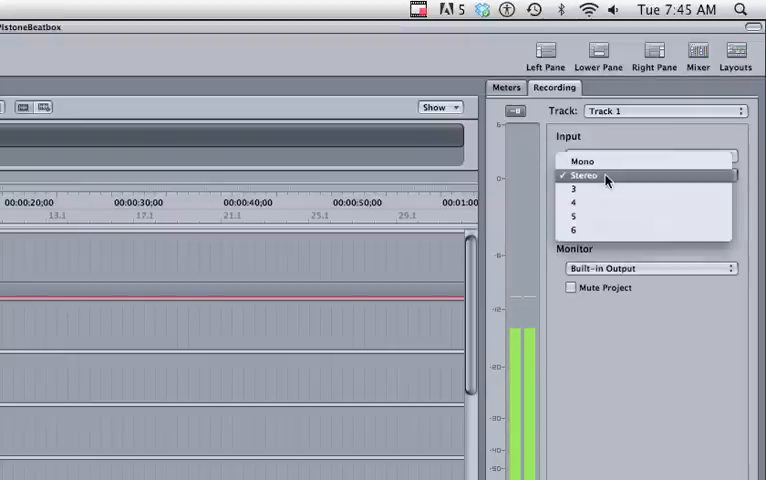
{"action": "left_click", "coordinate": [604, 162]}
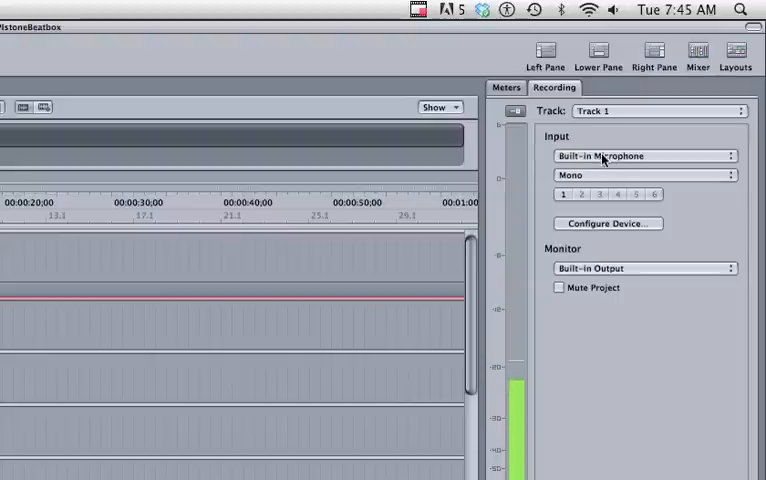
{"action": "left_click", "coordinate": [602, 157]}
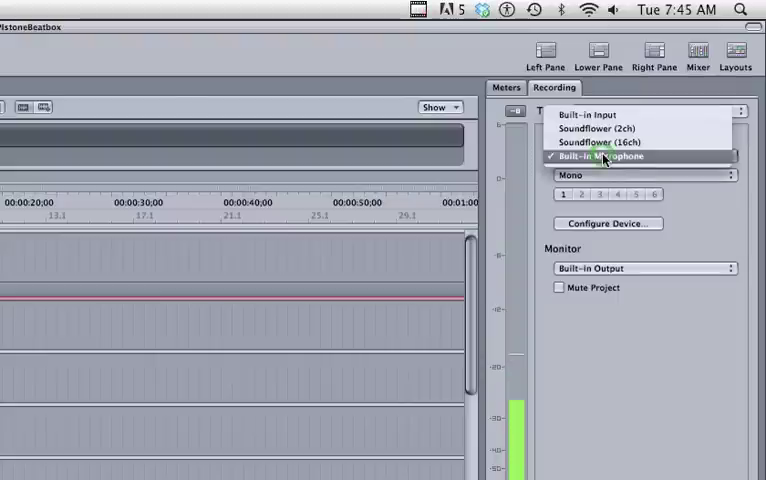
{"action": "left_click", "coordinate": [727, 191]}
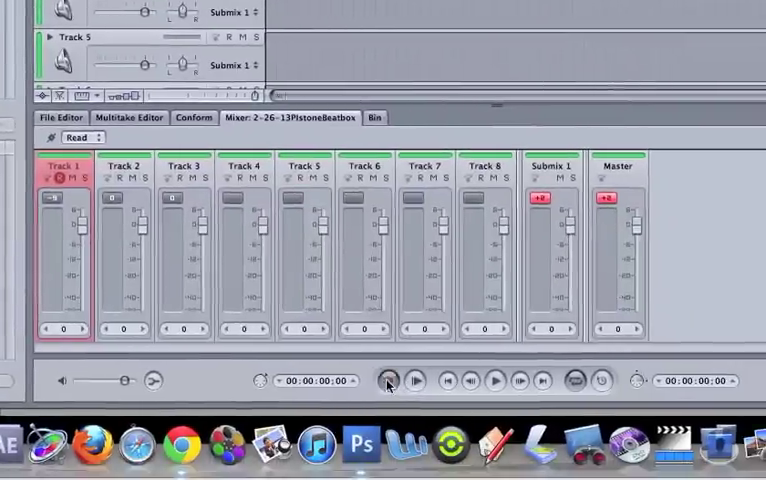
Record the beatbox take on Track 1 and stop after about 49 seconds
{"action": "left_click", "coordinate": [419, 421]}
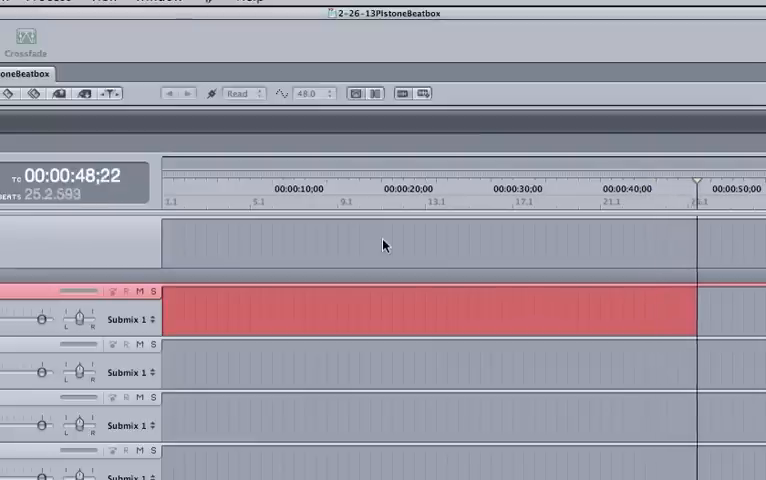
{"action": "key", "text": "space"}
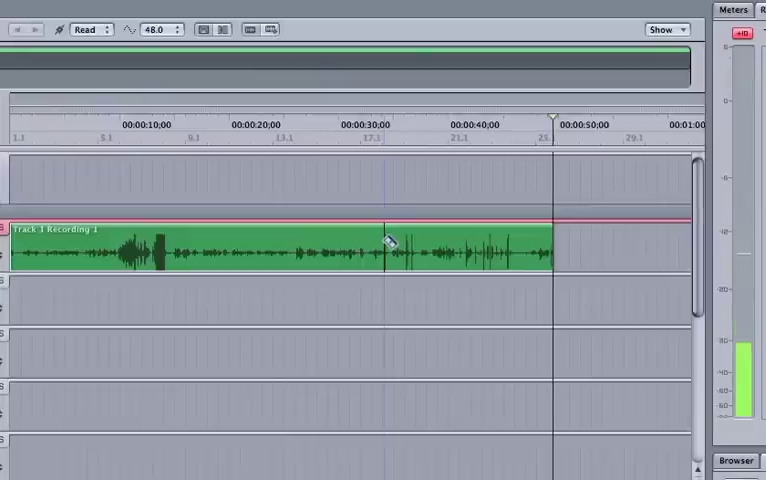
Zoom into the recording, audition the take and disarm Track 1
{"action": "left_click", "coordinate": [397, 240]}
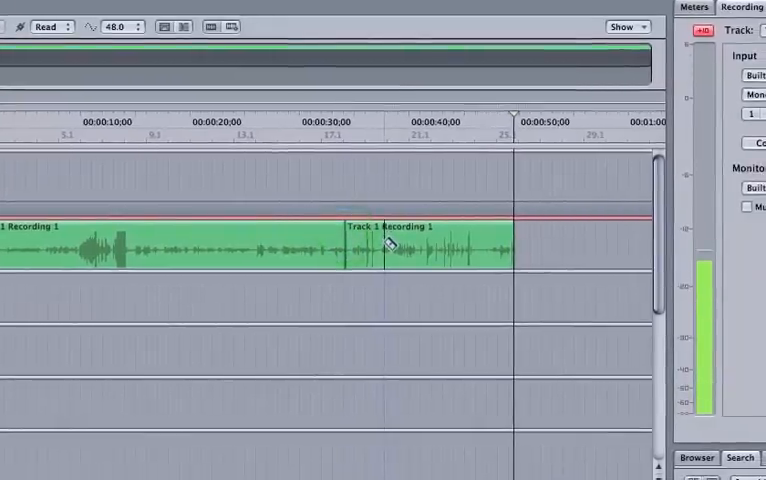
{"action": "key", "text": "ctrl+equal"}
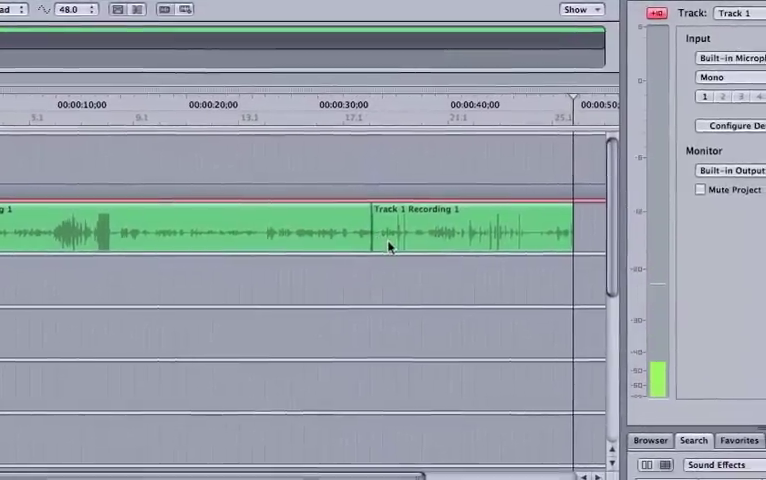
{"action": "left_click", "coordinate": [390, 247]}
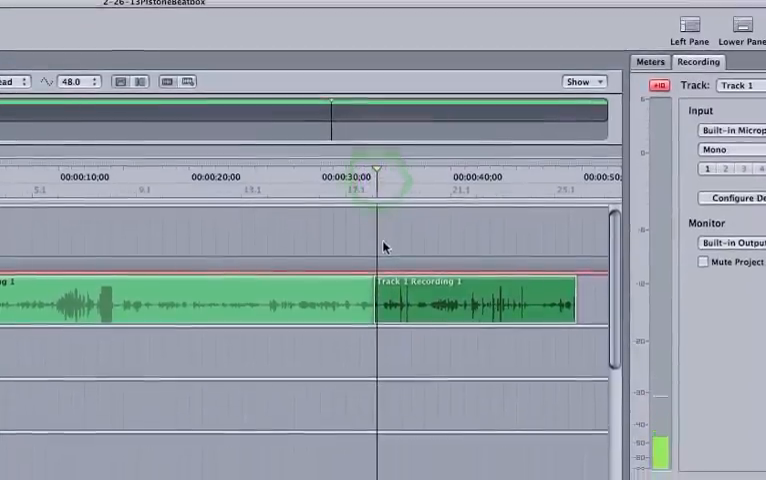
{"action": "scroll", "coordinate": [386, 250], "scroll_direction": "up", "scroll_amount": 3}
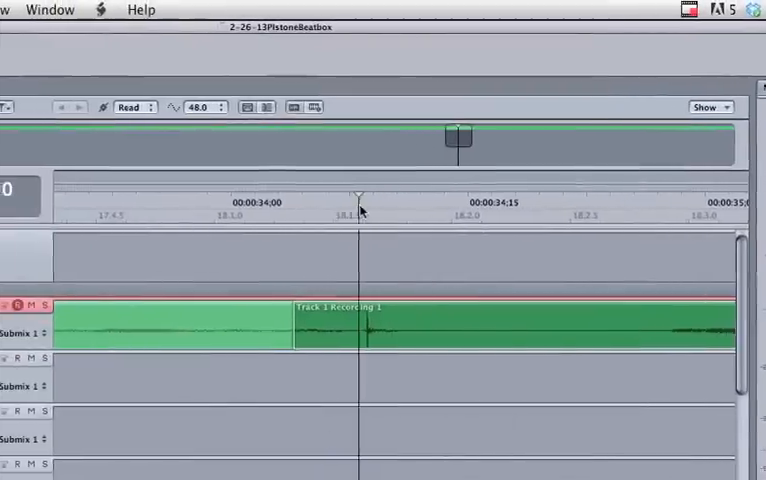
{"action": "left_click", "coordinate": [383, 207]}
{"action": "key", "text": "space"}
{"action": "left_click", "coordinate": [383, 207]}
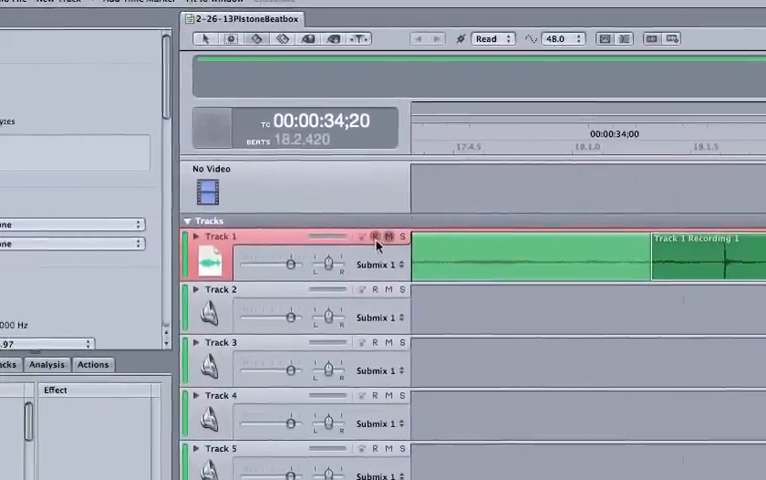
{"action": "left_click", "coordinate": [381, 238]}
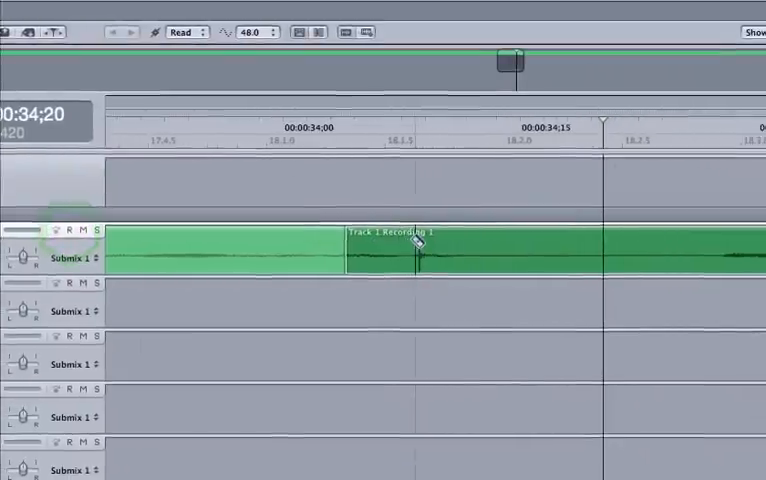
Cut the first drum hit out of the clip and move it down to Track 2
{"action": "left_click", "coordinate": [397, 240]}
{"action": "left_click", "coordinate": [370, 240]}
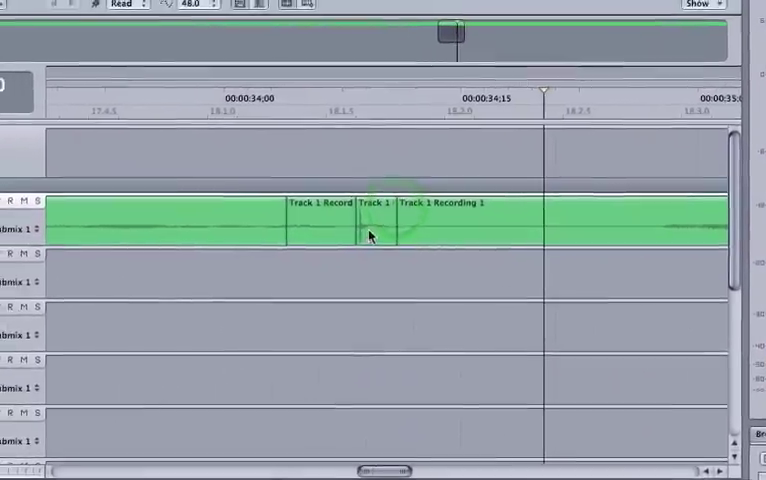
{"action": "left_click_drag", "start_coordinate": [355, 215], "coordinate": [385, 265]}
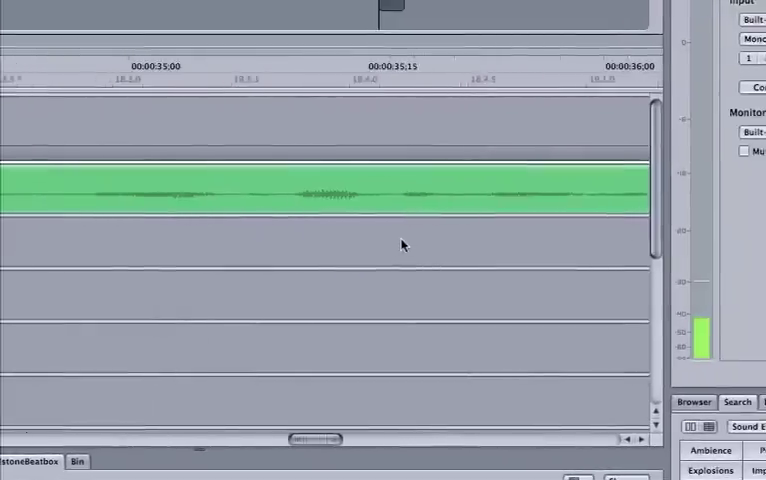
{"action": "scroll", "coordinate": [401, 244], "scroll_direction": "right", "scroll_amount": 3}
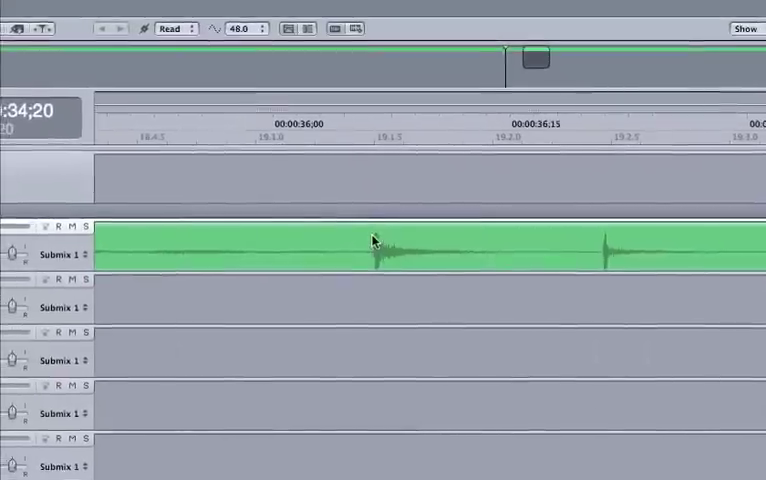
Audition, slice out a second hit and move it to Track 2
{"action": "left_click", "coordinate": [382, 245]}
{"action": "key", "text": "space"}
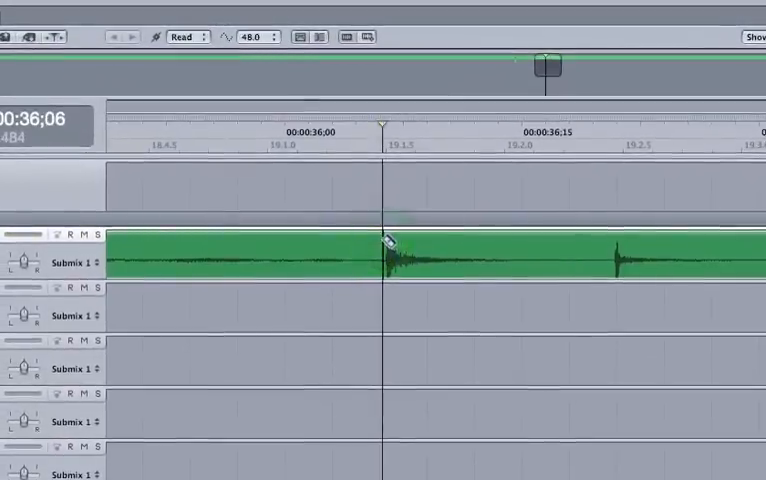
{"action": "left_click", "coordinate": [390, 242]}
{"action": "left_click", "coordinate": [453, 244]}
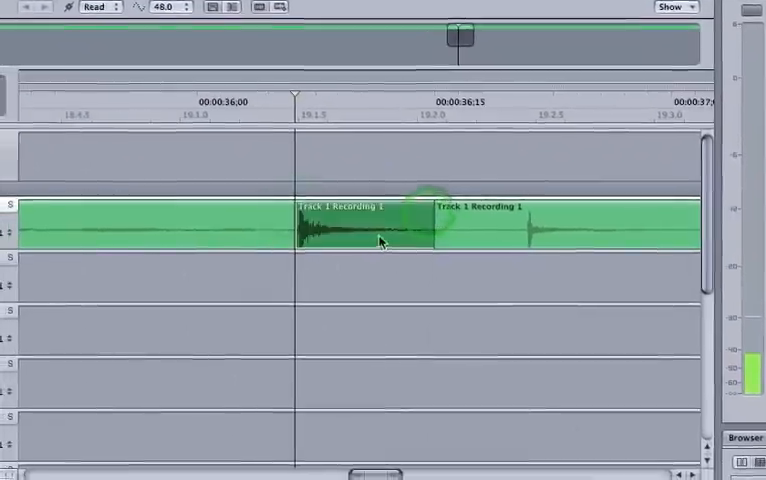
{"action": "left_click_drag", "start_coordinate": [380, 242], "coordinate": [380, 292]}
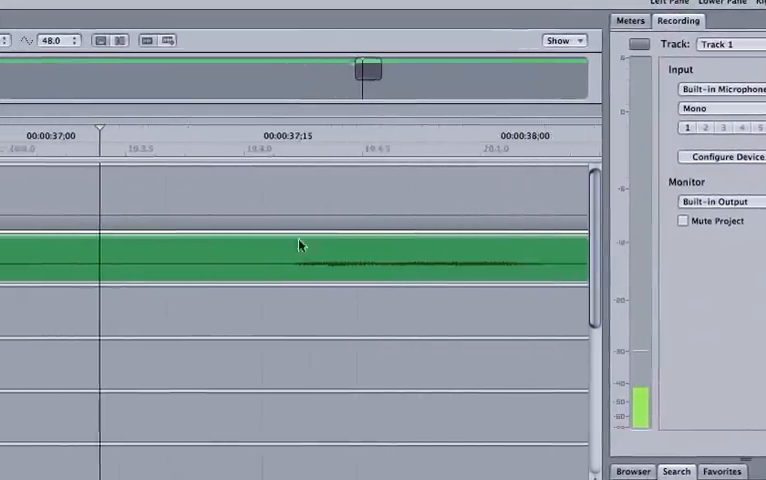
{"action": "left_click", "coordinate": [359, 244]}
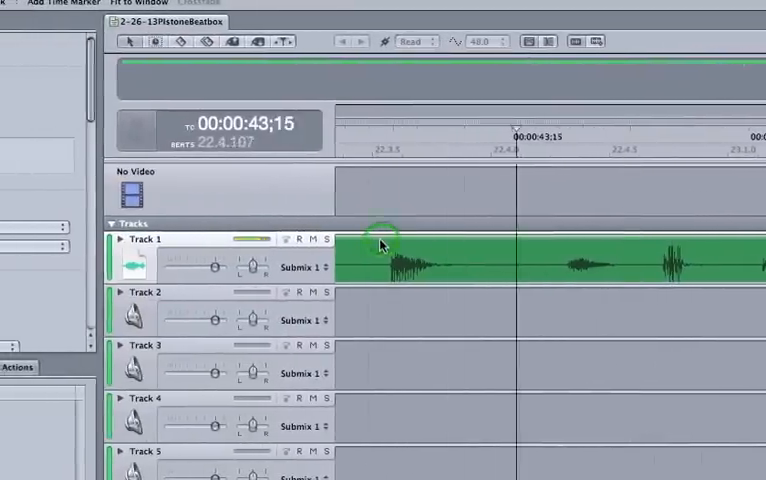
Slice two more short hits near 43 seconds and move them onto Track 2
{"action": "left_click", "coordinate": [383, 245]}
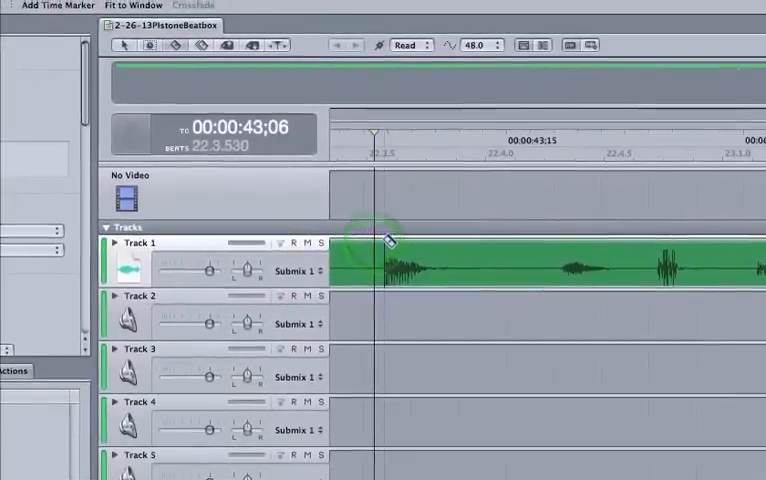
{"action": "left_click", "coordinate": [392, 250]}
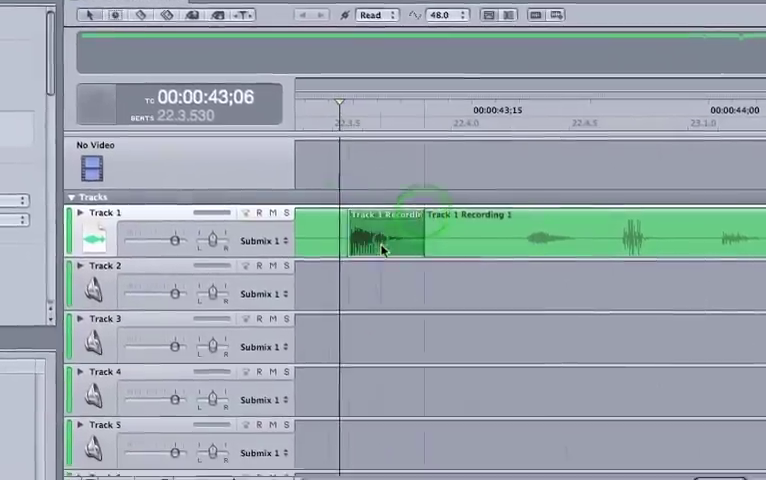
{"action": "left_click_drag", "start_coordinate": [380, 255], "coordinate": [380, 305]}
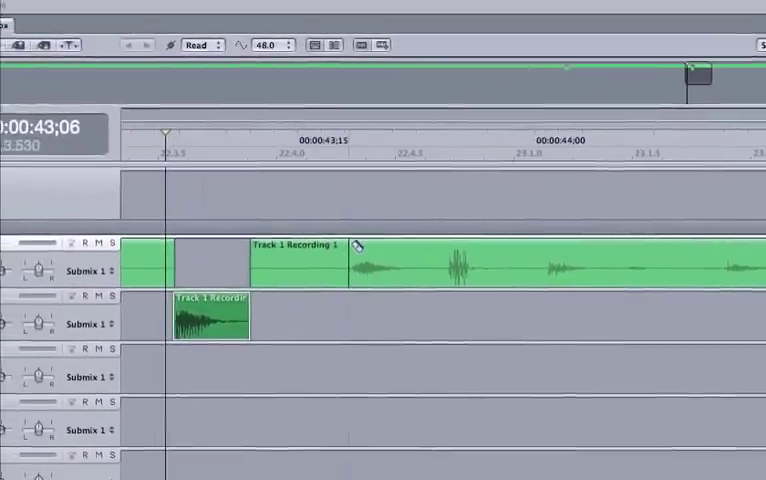
{"action": "left_click", "coordinate": [380, 250]}
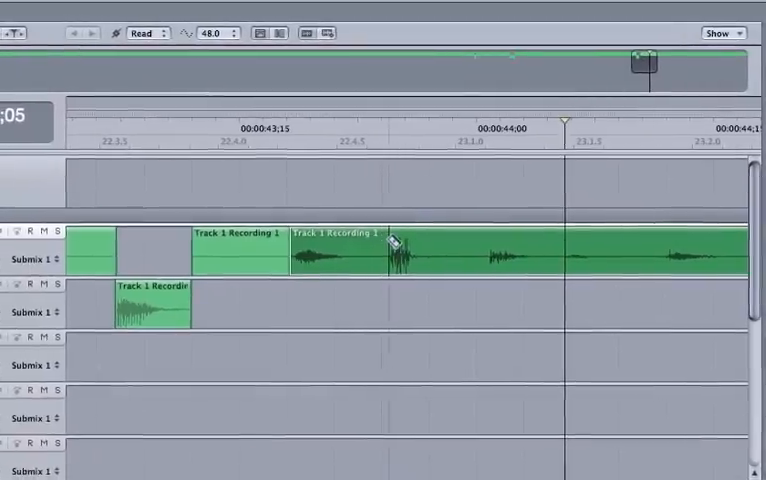
{"action": "left_click", "coordinate": [390, 247]}
{"action": "left_click", "coordinate": [372, 247]}
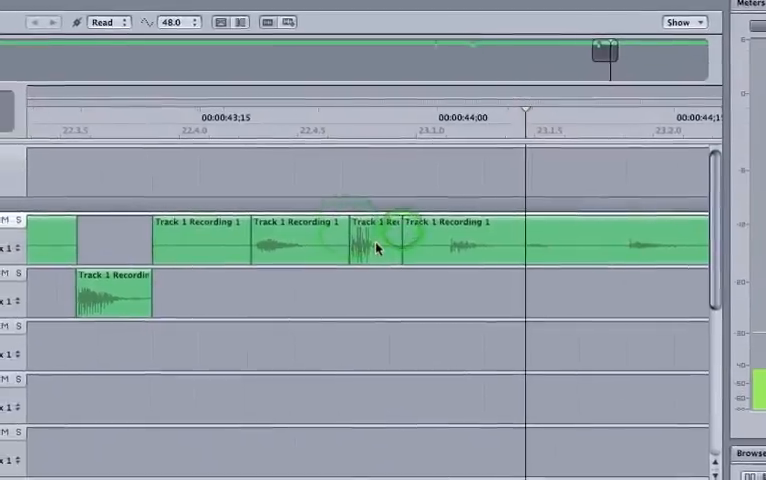
{"action": "left_click_drag", "start_coordinate": [380, 250], "coordinate": [382, 260]}
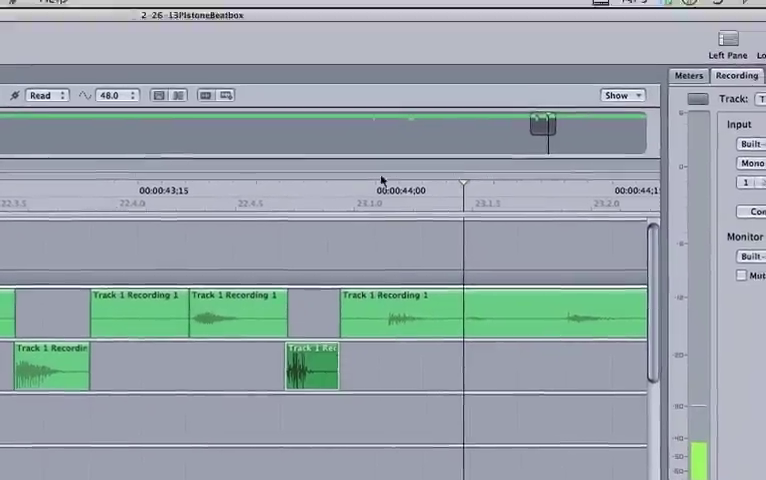
Audition near 44 seconds, cut out the next hit and move it to Track 2
{"action": "left_click", "coordinate": [387, 140]}
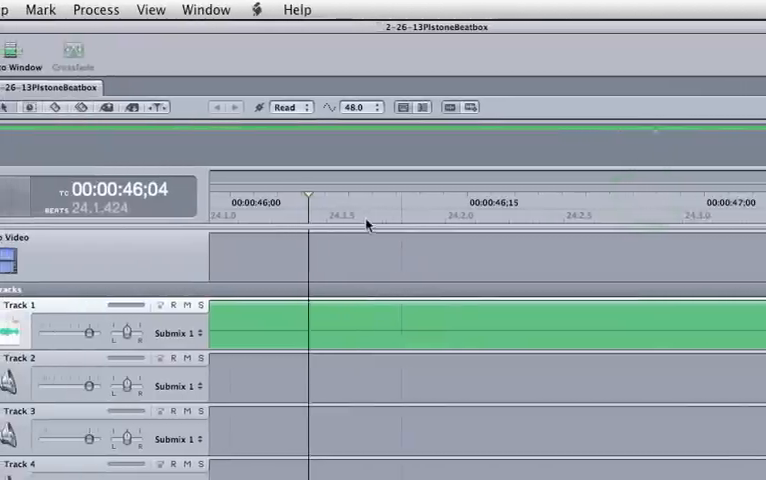
{"action": "left_click", "coordinate": [370, 212]}
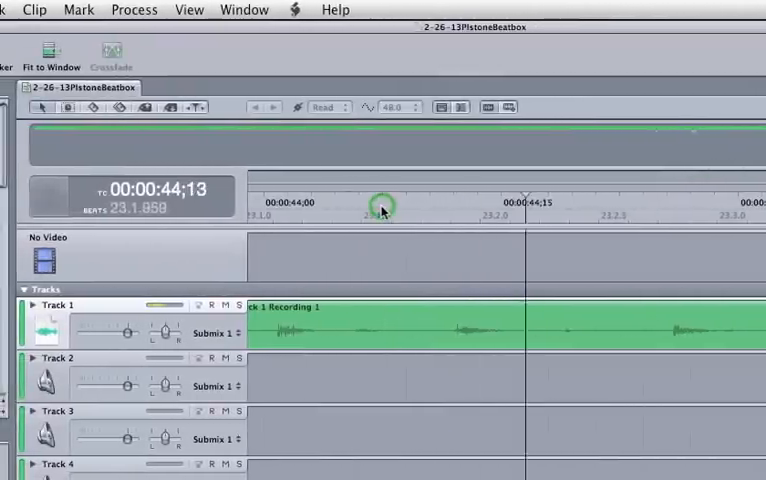
{"action": "left_click", "coordinate": [383, 210]}
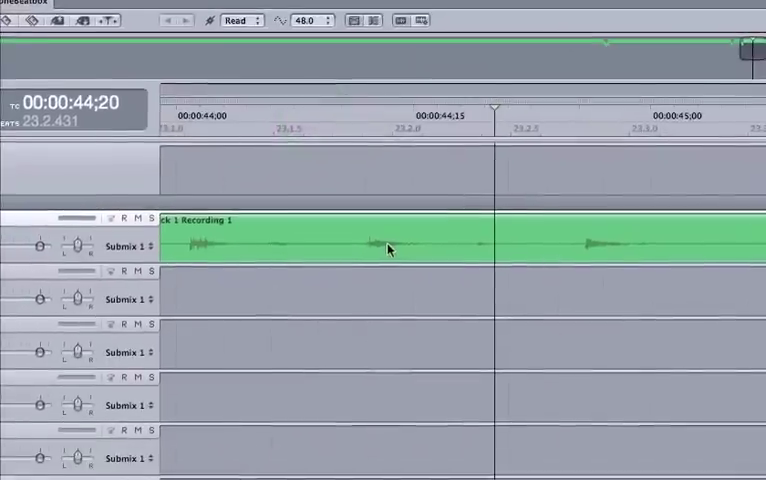
{"action": "left_click", "coordinate": [392, 258]}
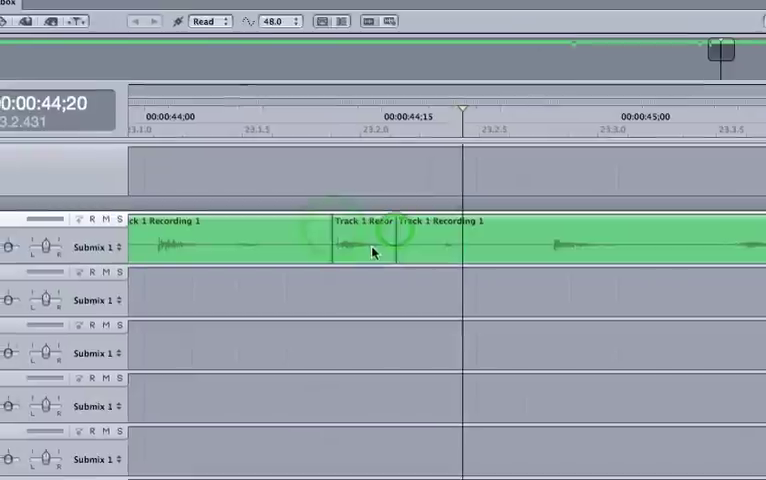
{"action": "left_click_drag", "start_coordinate": [360, 250], "coordinate": [385, 268]}
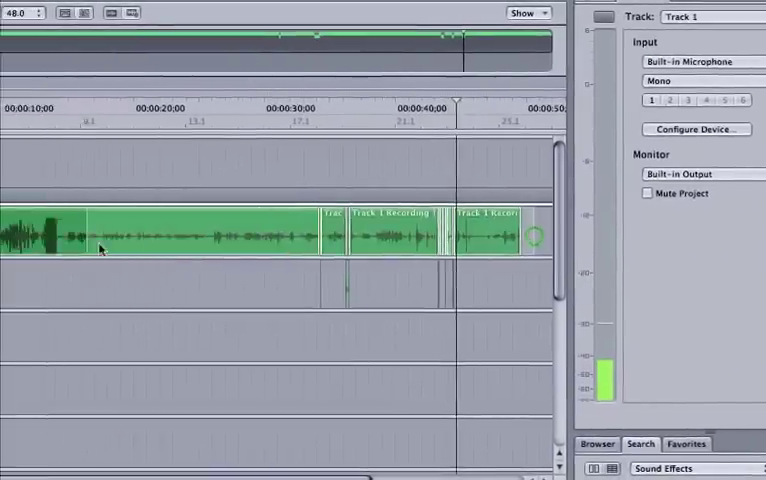
{"action": "left_click", "coordinate": [100, 248]}
{"action": "key", "text": "Delete"}
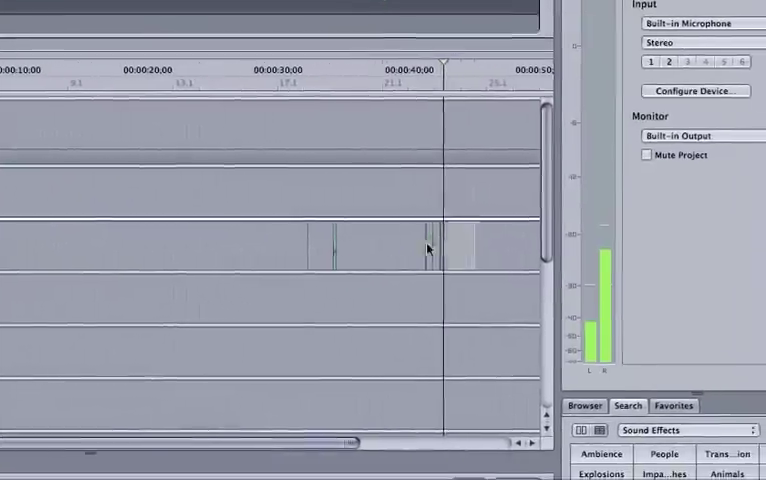
{"action": "left_click", "coordinate": [640, 248]}
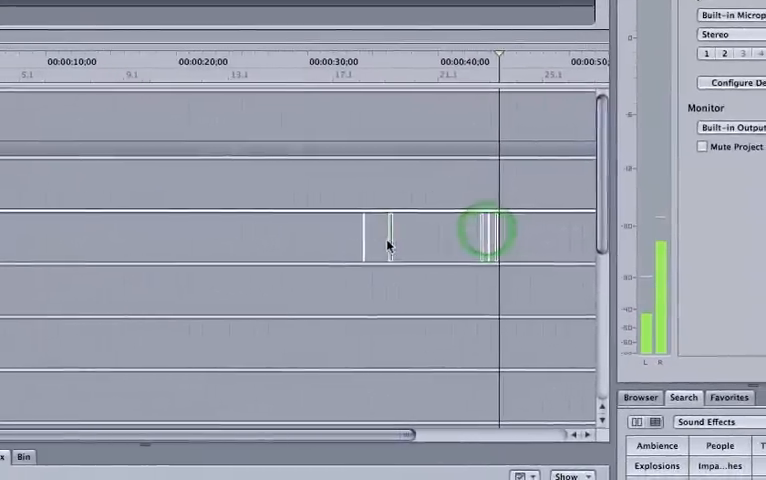
{"action": "left_click", "coordinate": [545, 248], "text": "shift"}
{"action": "left_click_drag", "start_coordinate": [418, 246], "coordinate": [240, 246]}
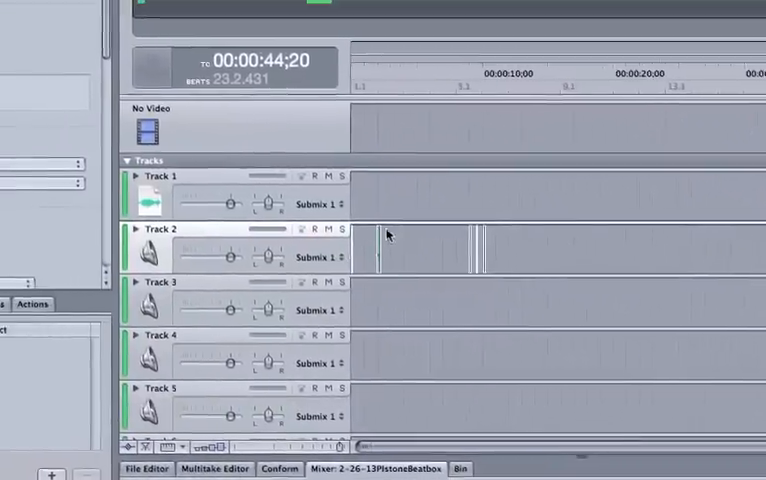
{"action": "scroll", "coordinate": [391, 243], "scroll_direction": "down", "scroll_amount": 5}
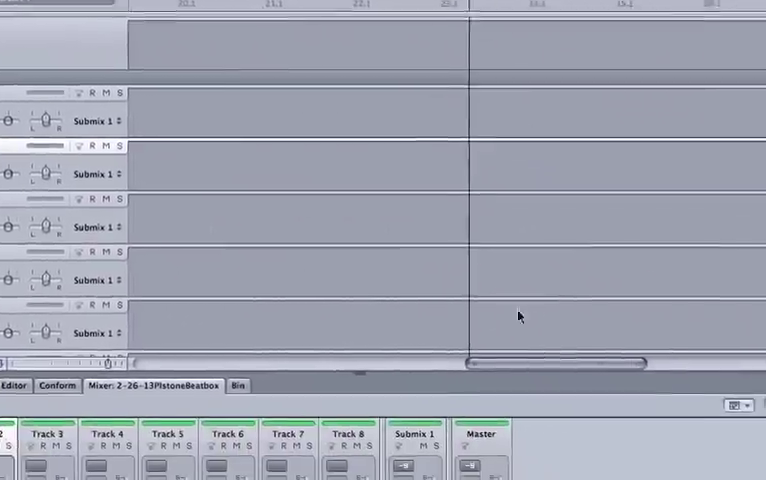
{"action": "left_click_drag", "start_coordinate": [555, 362], "coordinate": [400, 362]}
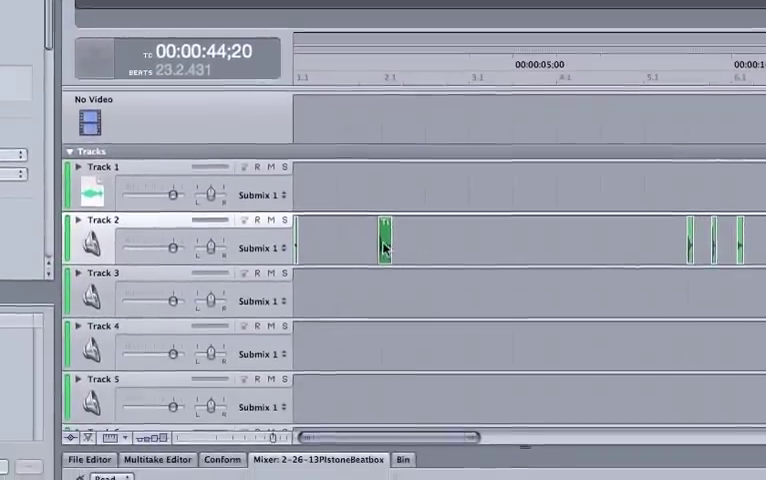
Move the stray Track 2 hit back to just after bar 2 beside the other clips
{"action": "left_click", "coordinate": [403, 322]}
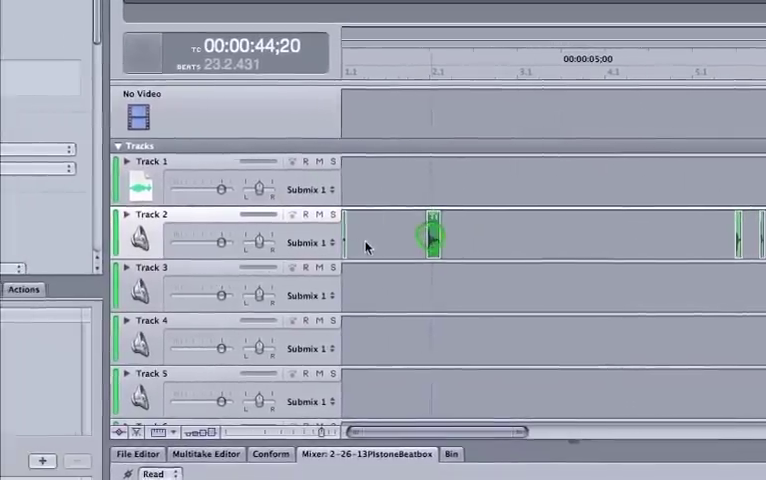
{"action": "left_click", "coordinate": [365, 246]}
{"action": "left_click_drag", "start_coordinate": [432, 238], "coordinate": [358, 244]}
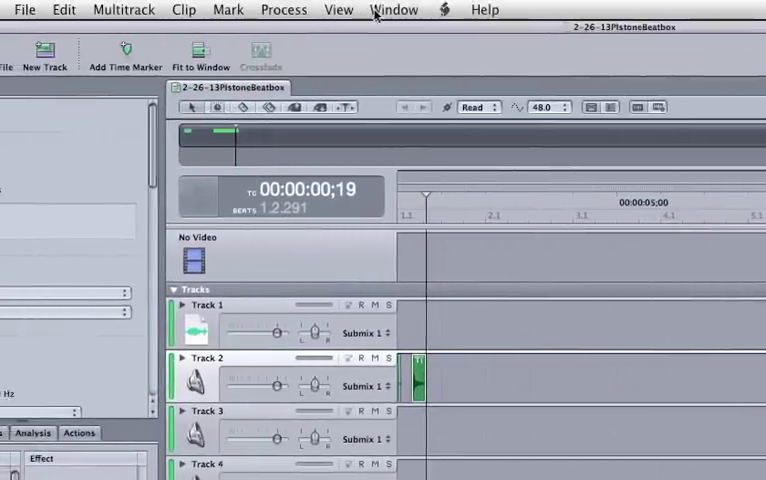
{"action": "left_click", "coordinate": [350, 10]}
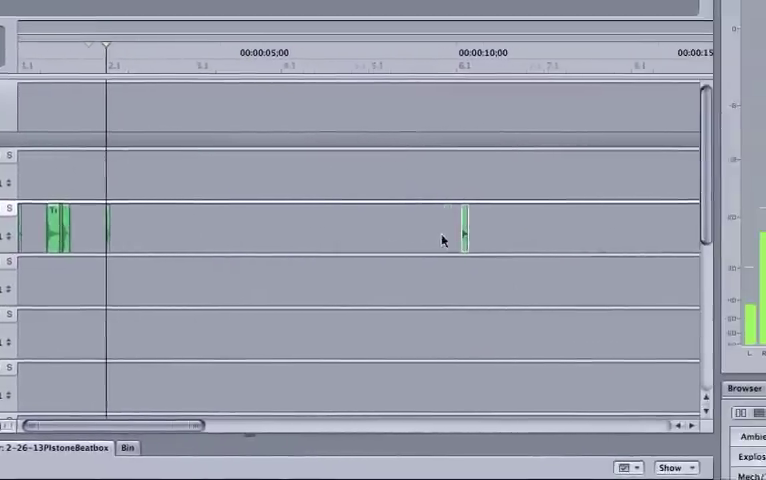
{"action": "left_click", "coordinate": [464, 232]}
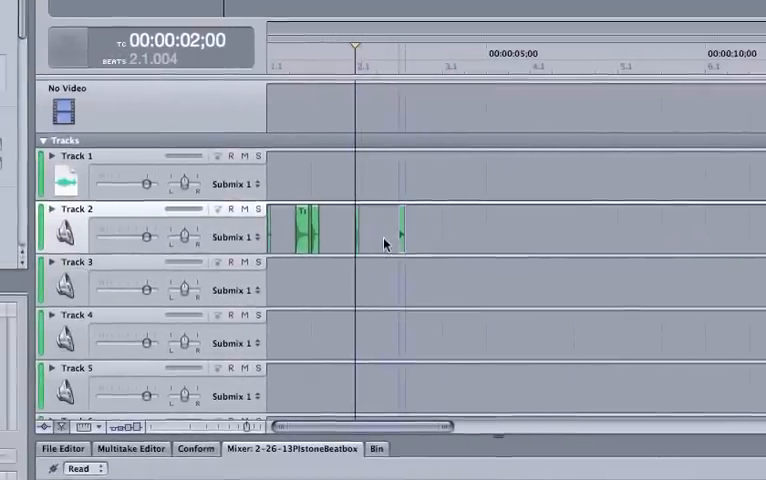
{"action": "key", "text": "Up"}
{"action": "key", "text": "Up"}
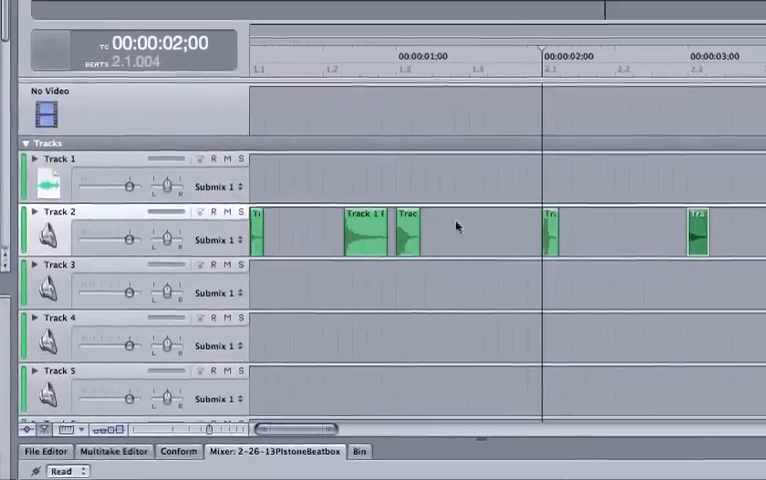
{"action": "key", "text": "Up"}
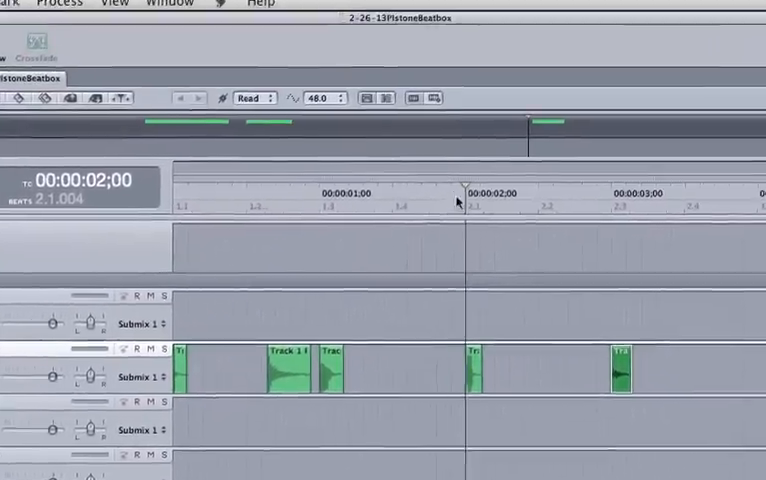
{"action": "left_click", "coordinate": [460, 95]}
{"action": "key", "text": "Return"}
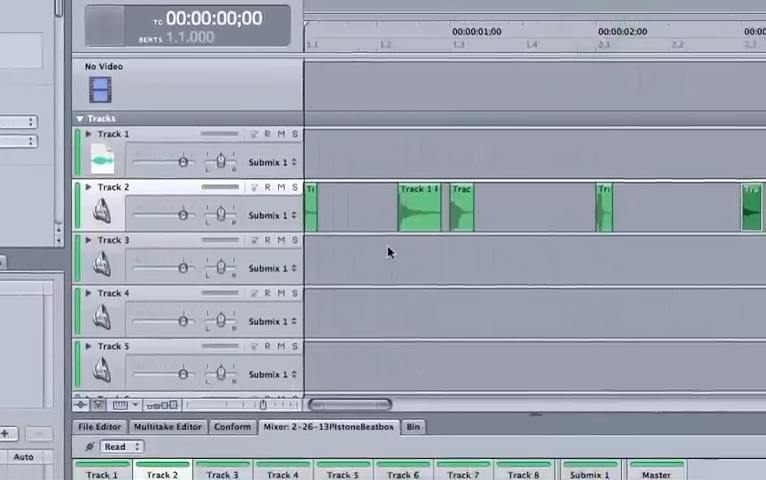
{"action": "key", "text": "space"}
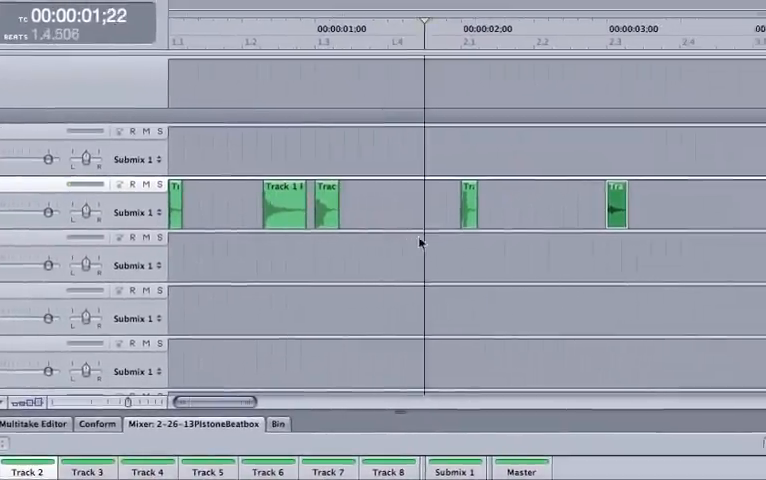
{"action": "key", "text": "Return"}
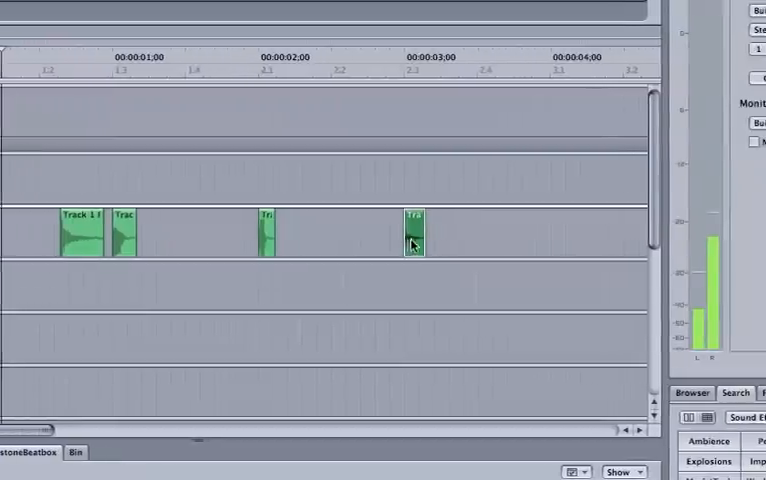
{"action": "left_click", "coordinate": [381, 157]}
{"action": "key", "text": "Return"}
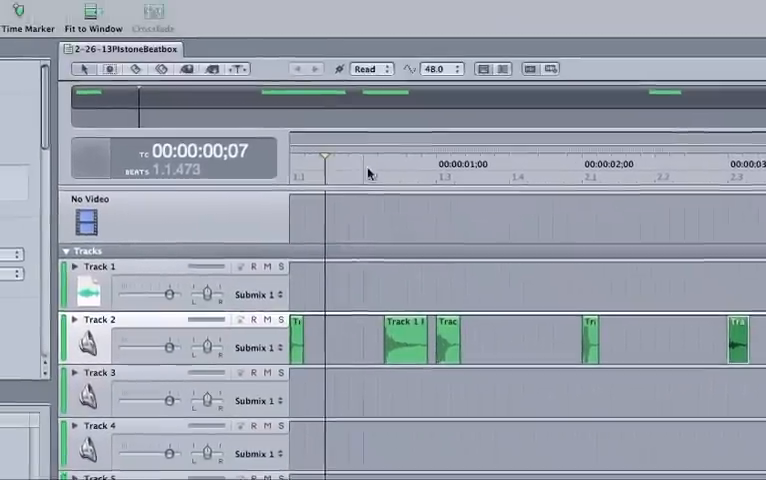
{"action": "left_click", "coordinate": [350, 62]}
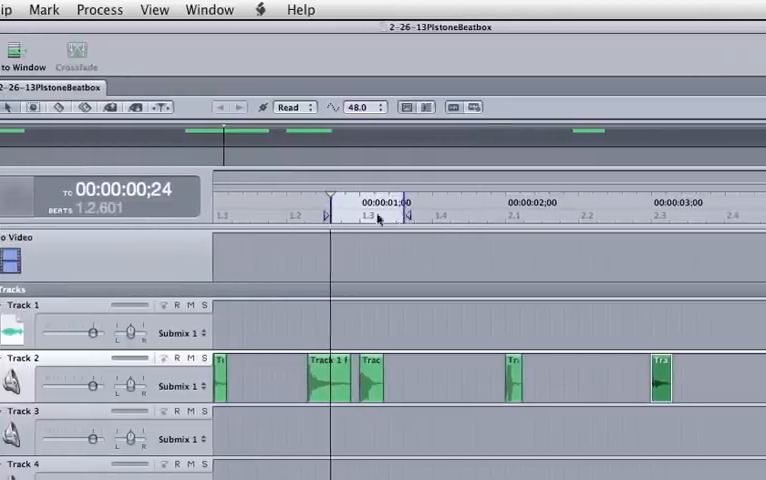
Place the playhead near 00:00:01;18 and drag the cycle In marker to the timeline start
{"action": "left_click", "coordinate": [410, 214]}
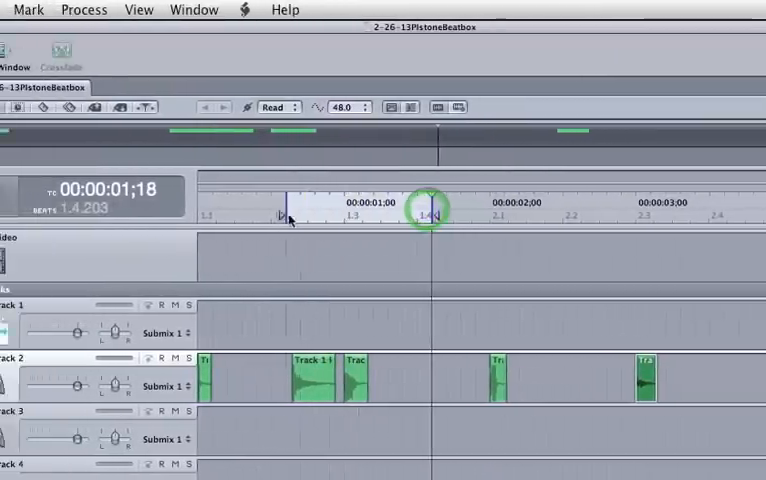
{"action": "left_click_drag", "start_coordinate": [288, 217], "coordinate": [200, 217]}
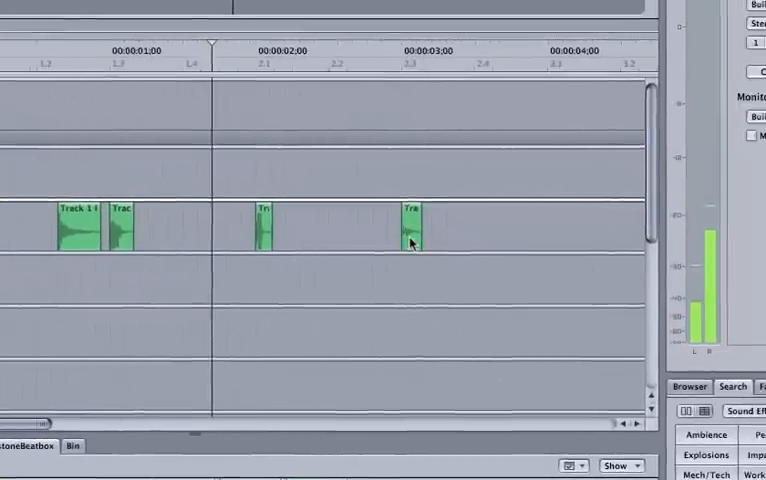
Move the last Track 2 clip to the start of Track 1 and Option-drag copies onto the remaining beats of bar 1
{"action": "left_click_drag", "start_coordinate": [610, 228], "coordinate": [200, 191]}
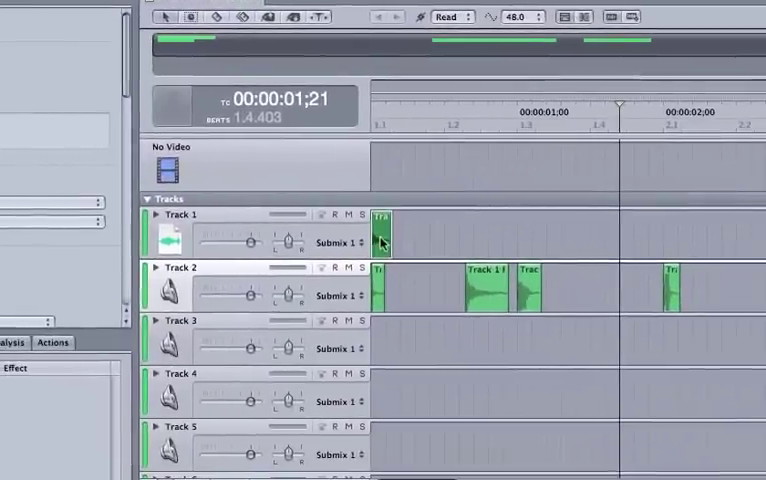
{"action": "left_click", "coordinate": [382, 242]}
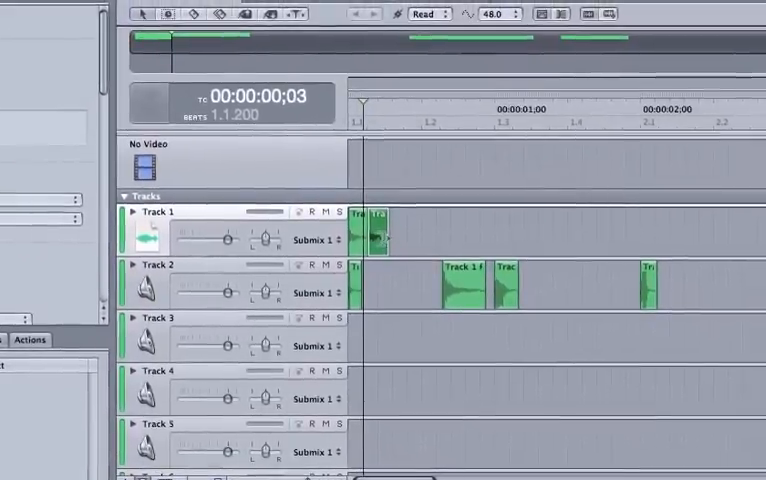
{"action": "left_click_drag", "start_coordinate": [382, 238], "coordinate": [432, 238]}
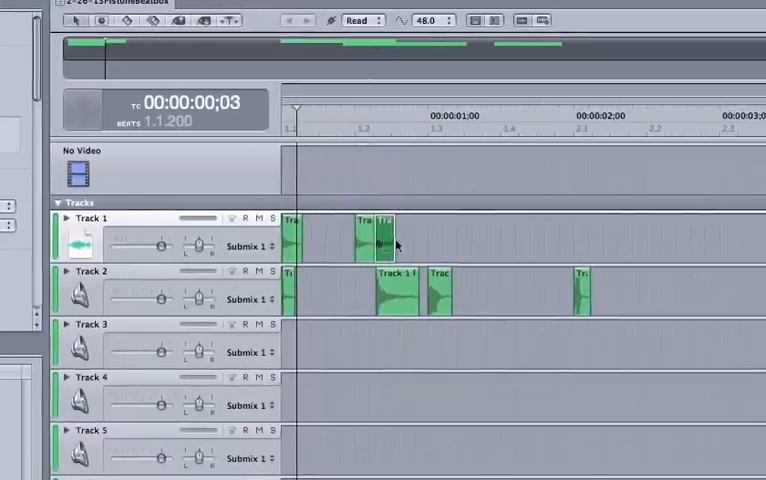
{"action": "left_click_drag", "start_coordinate": [398, 240], "coordinate": [440, 240]}
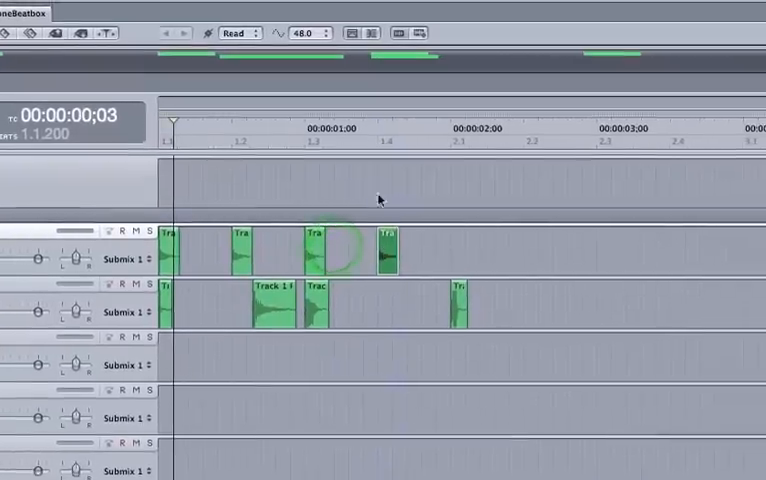
{"action": "left_click", "coordinate": [380, 215]}
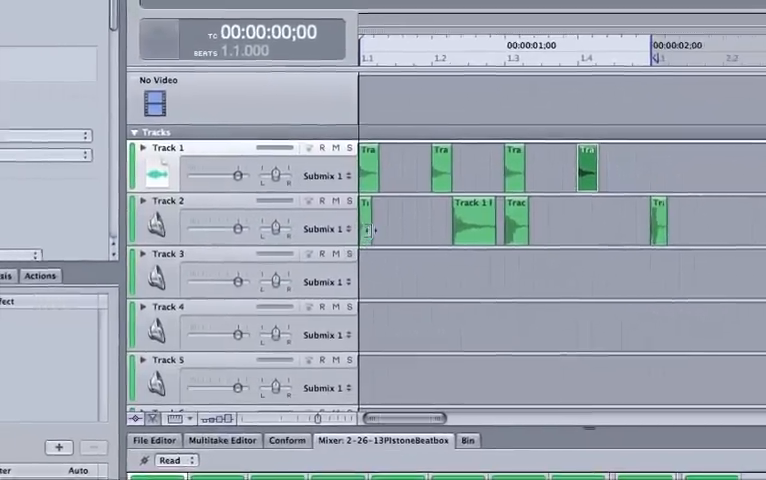
{"action": "left_click_drag", "start_coordinate": [368, 228], "coordinate": [714, 228]}
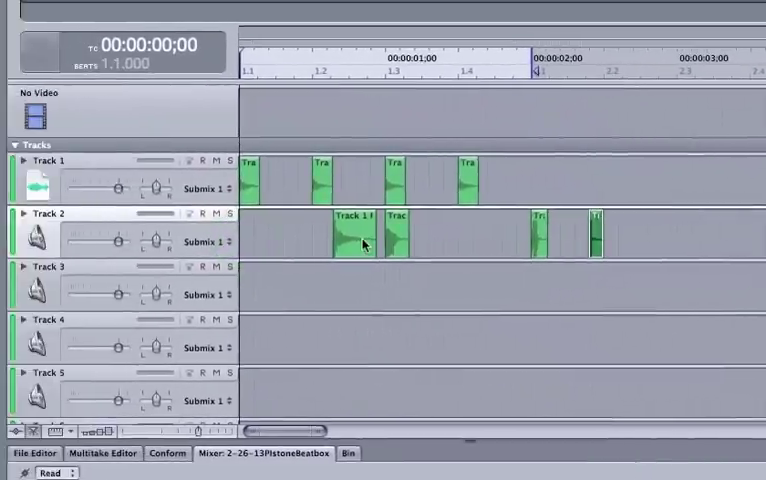
{"action": "left_click", "coordinate": [382, 244]}
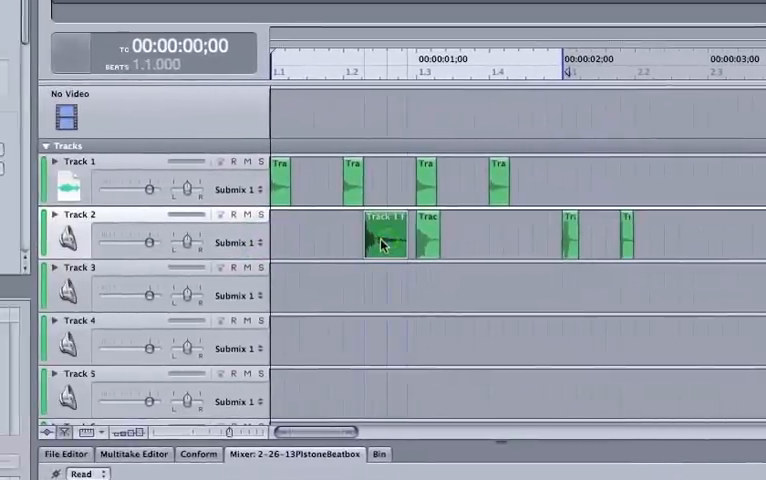
{"action": "left_click_drag", "start_coordinate": [382, 244], "coordinate": [700, 240]}
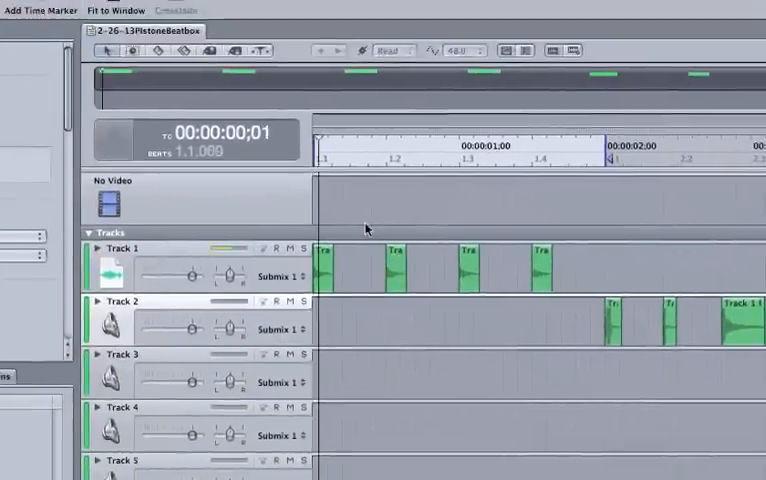
{"action": "key", "text": "space"}
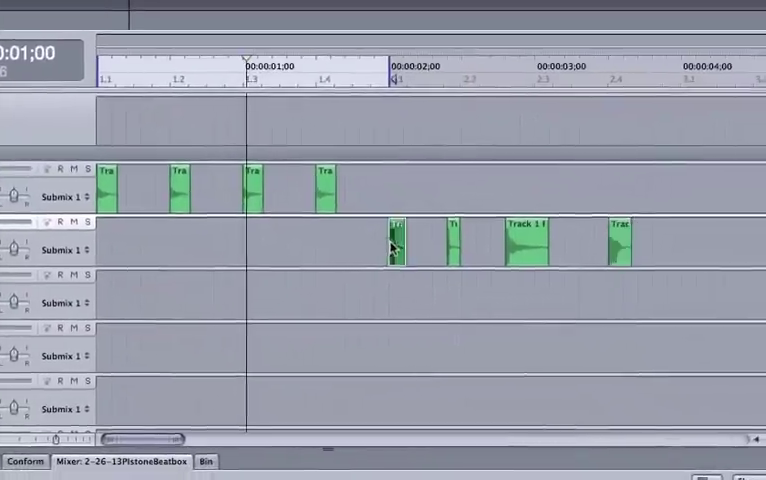
{"action": "left_click", "coordinate": [395, 243]}
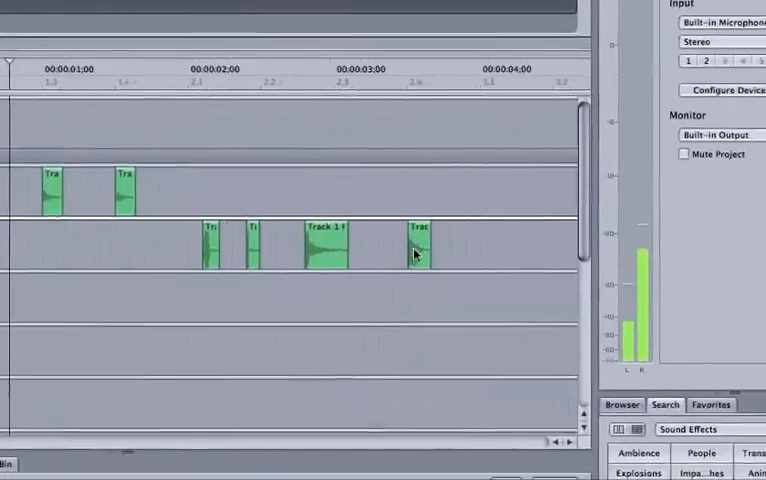
{"action": "left_click_drag", "start_coordinate": [418, 253], "coordinate": [15, 300]}
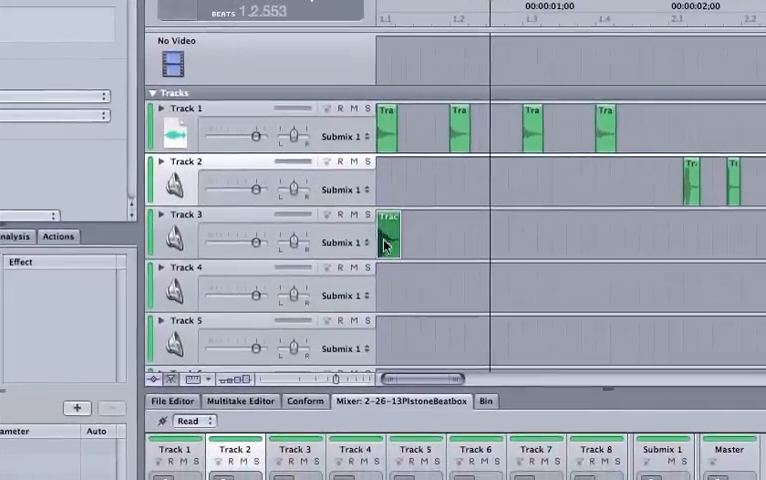
{"action": "left_click_drag", "start_coordinate": [386, 243], "coordinate": [385, 246]}
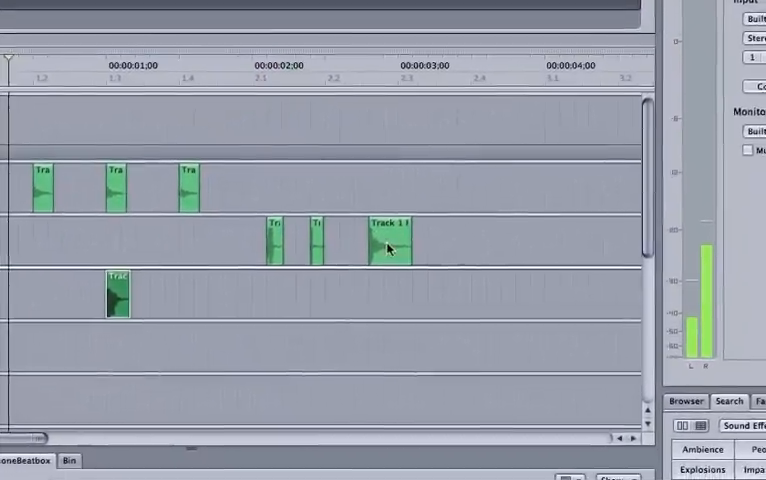
{"action": "left_click", "coordinate": [508, 378]}
{"action": "left_click_drag", "start_coordinate": [385, 243], "coordinate": [234, 241]}
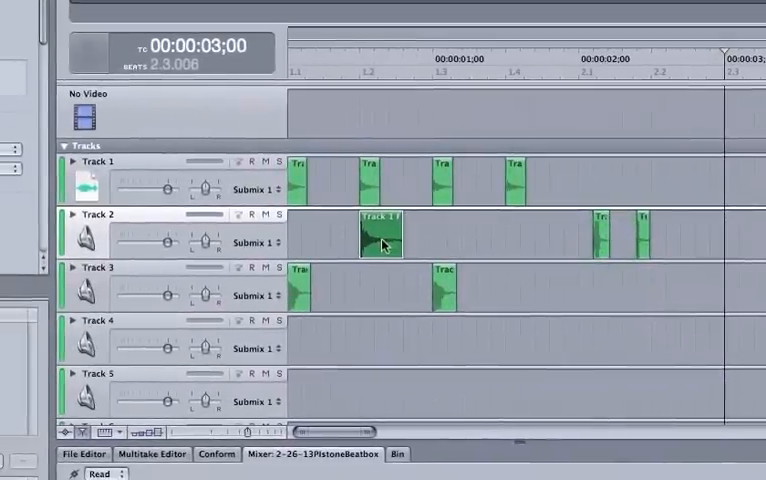
{"action": "left_click_drag", "start_coordinate": [372, 243], "coordinate": [449, 245]}
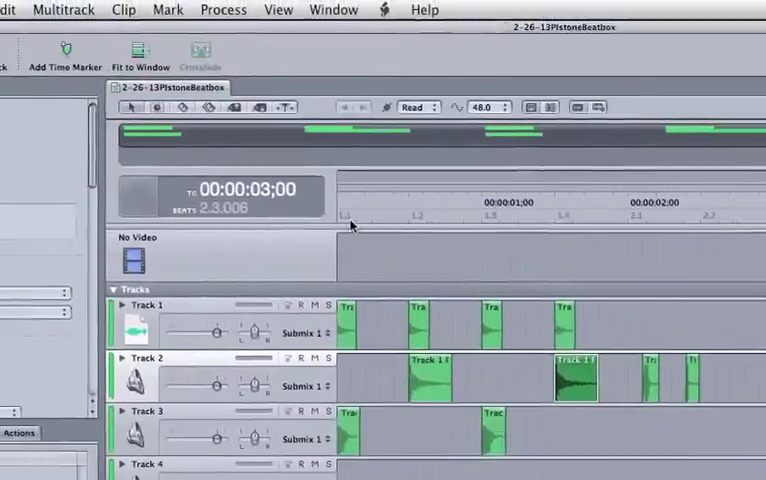
{"action": "left_click_drag", "start_coordinate": [212, 165], "coordinate": [500, 165]}
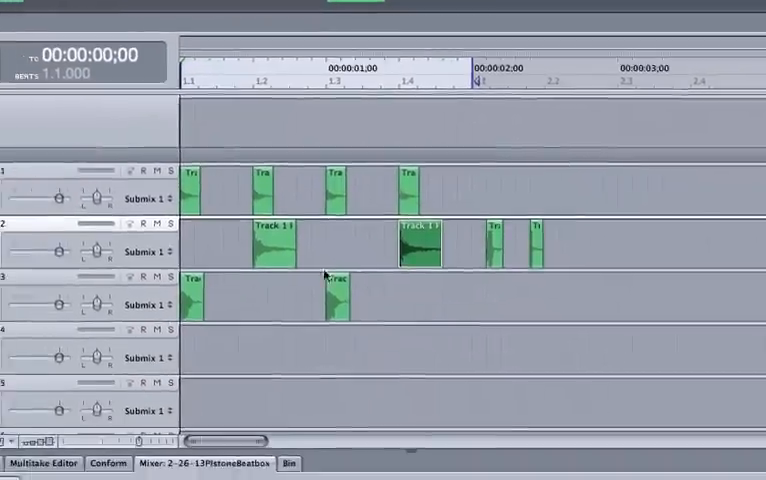
{"action": "key", "text": "space"}
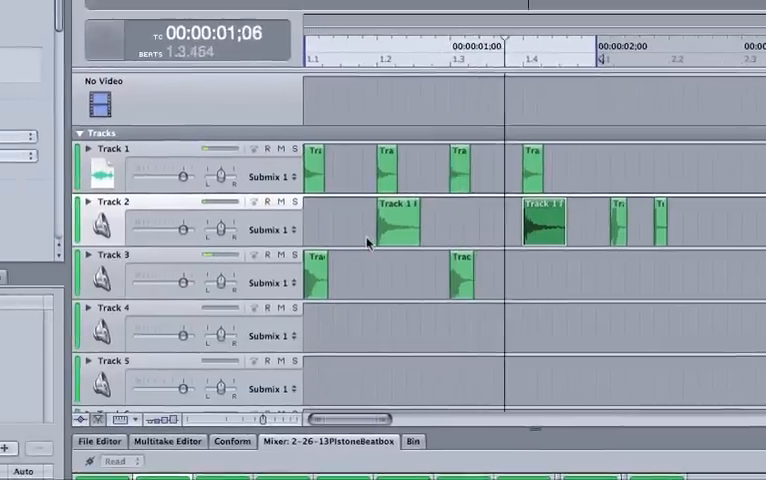
While playing back, lower Track 2's fader to about -5.01 dB in the Mixer
{"action": "key", "text": "Return"}
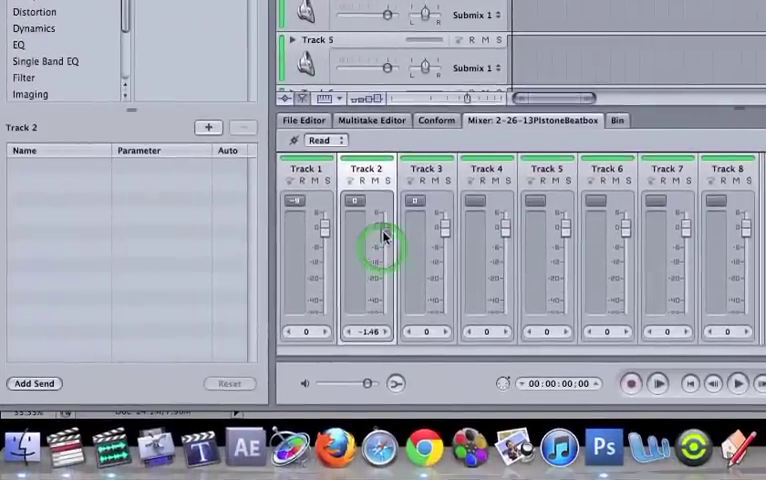
{"action": "left_click_drag", "start_coordinate": [383, 236], "coordinate": [383, 247]}
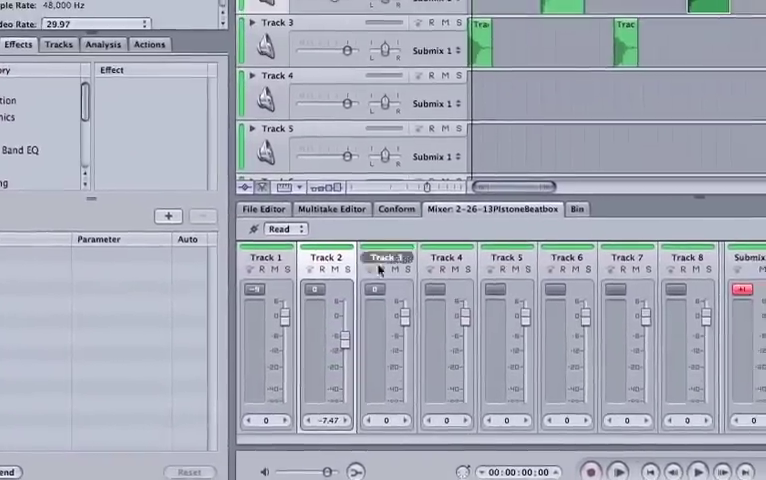
{"action": "key", "text": "space"}
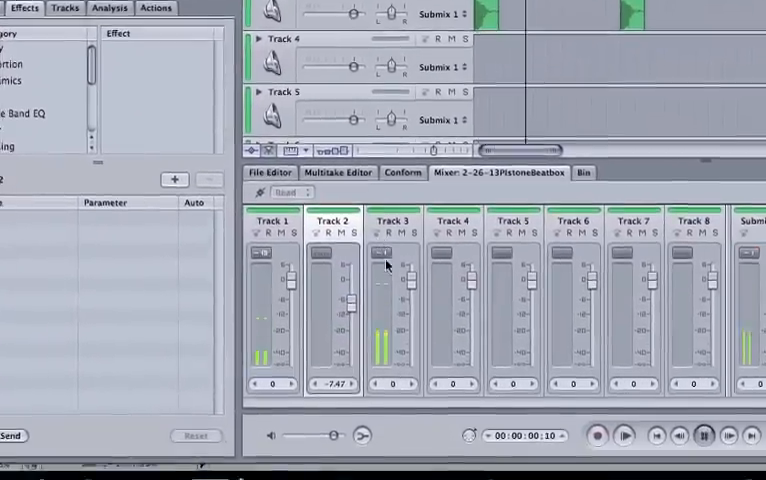
{"action": "left_click_drag", "start_coordinate": [386, 263], "coordinate": [382, 270]}
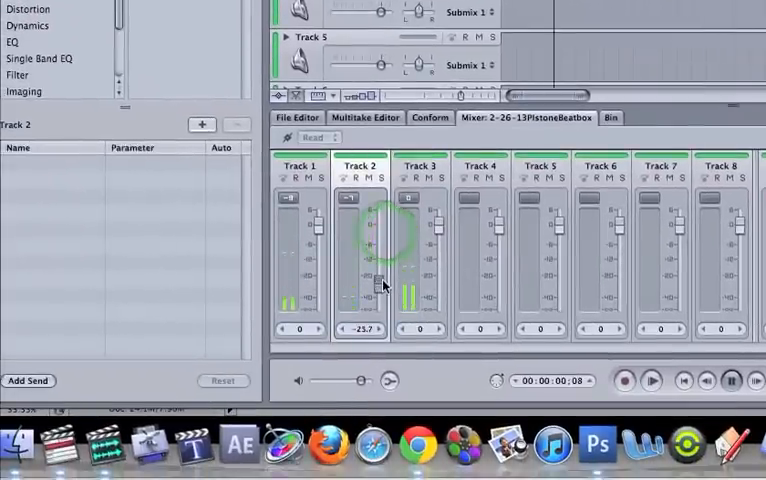
{"action": "left_click_drag", "start_coordinate": [383, 238], "coordinate": [386, 248]}
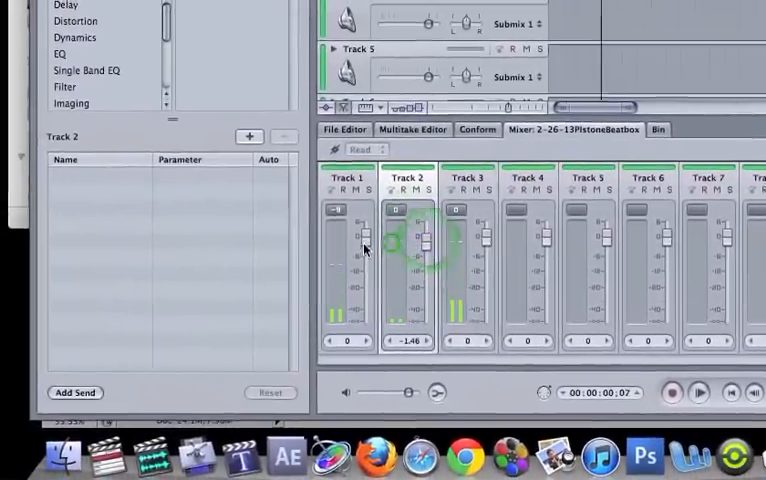
Raise Track 1 to 6, bring Track 3 down to -3.87 dB, then stop playback
{"action": "mouse_move", "coordinate": [325, 240]}
{"action": "left_mouse_down"}
{"action": "mouse_move", "coordinate": [325, 230]}
{"action": "mouse_move", "coordinate": [366, 238]}
{"action": "mouse_move", "coordinate": [386, 252]}
{"action": "left_mouse_up"}
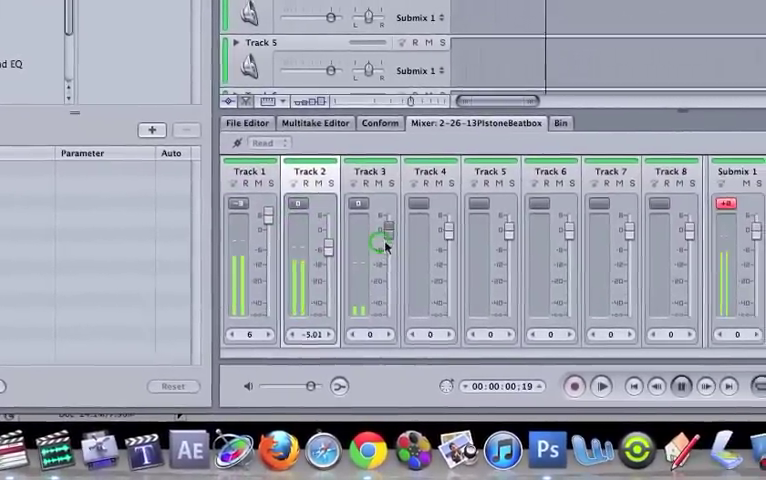
{"action": "left_click_drag", "start_coordinate": [445, 225], "coordinate": [445, 240]}
{"action": "left_click_drag", "start_coordinate": [384, 240], "coordinate": [384, 244]}
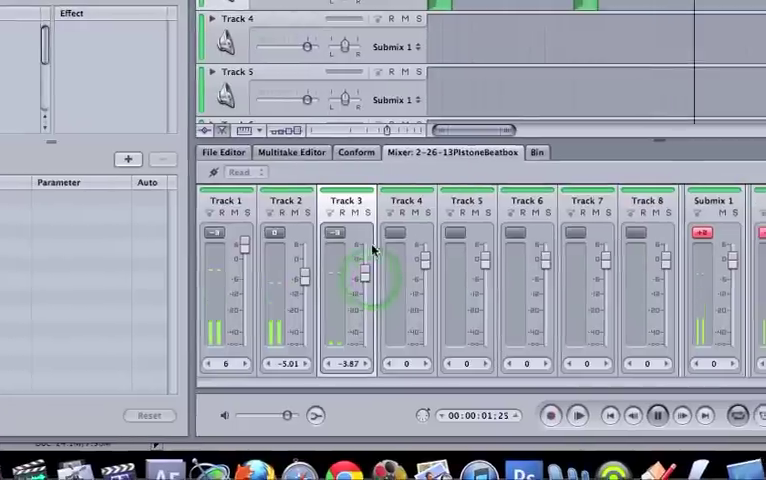
{"action": "key", "text": "space"}
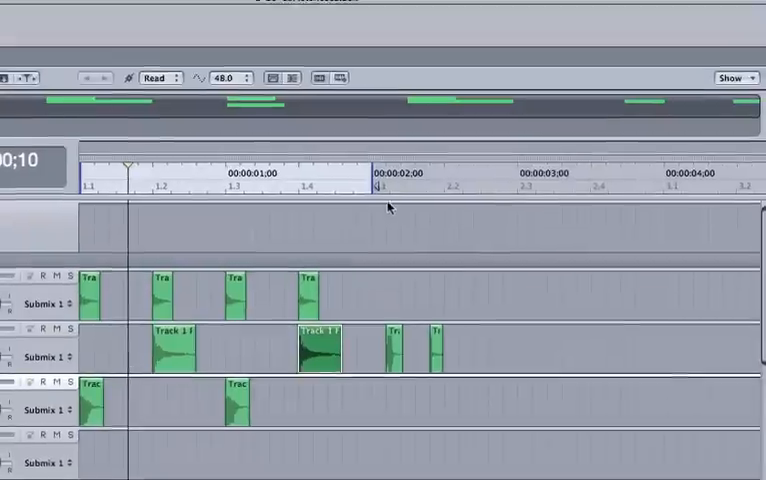
Move the small Track 2 clip onto Track 4 and Option-drag a second copy later in the bar
{"action": "left_click", "coordinate": [387, 103]}
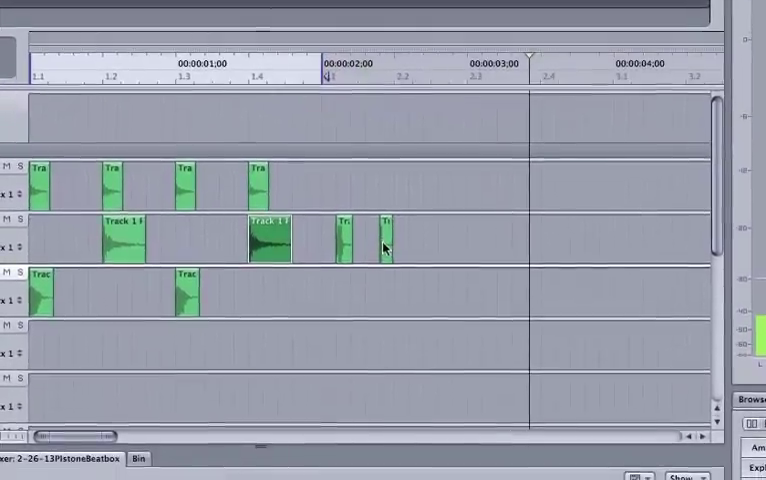
{"action": "left_click_drag", "start_coordinate": [432, 378], "coordinate": [200, 450]}
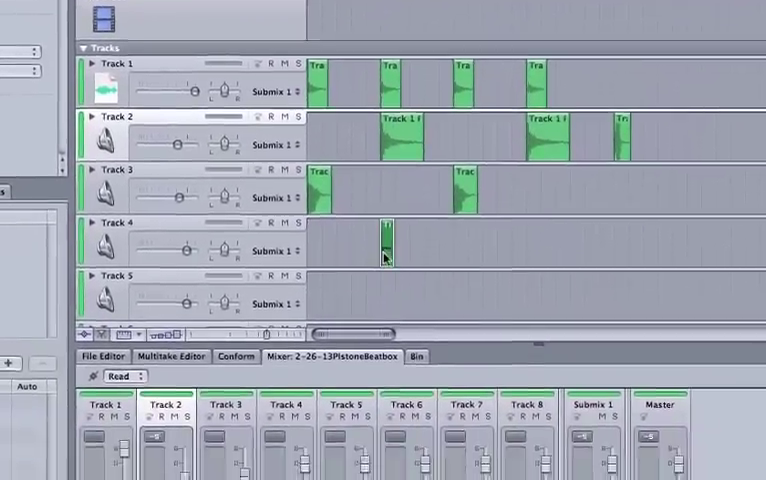
{"action": "left_click", "coordinate": [386, 255]}
{"action": "left_click_drag", "start_coordinate": [388, 243], "coordinate": [428, 240], "text": "alt"}
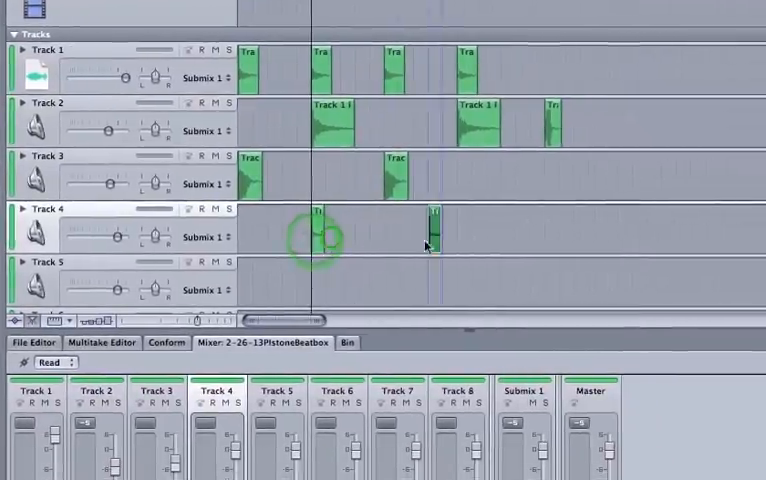
Play the beat, soloing and muting Track 4 and muting Track 3 to audition the change
{"action": "key", "text": "space"}
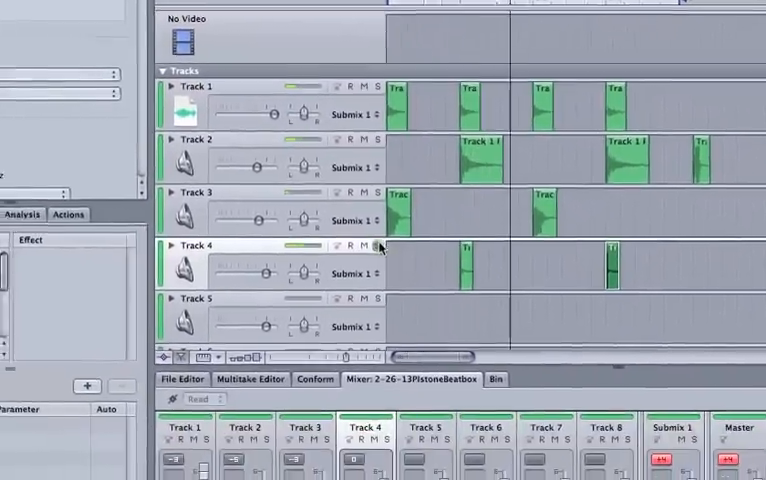
{"action": "left_click", "coordinate": [306, 291]}
{"action": "left_click", "coordinate": [387, 239]}
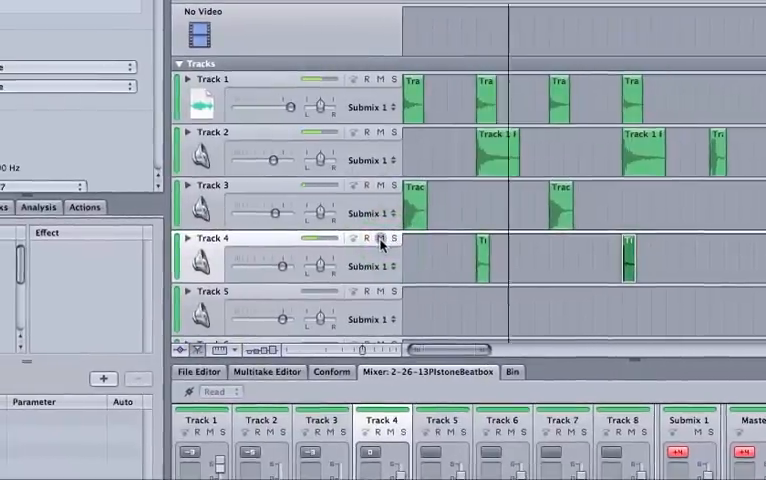
{"action": "left_click", "coordinate": [372, 240]}
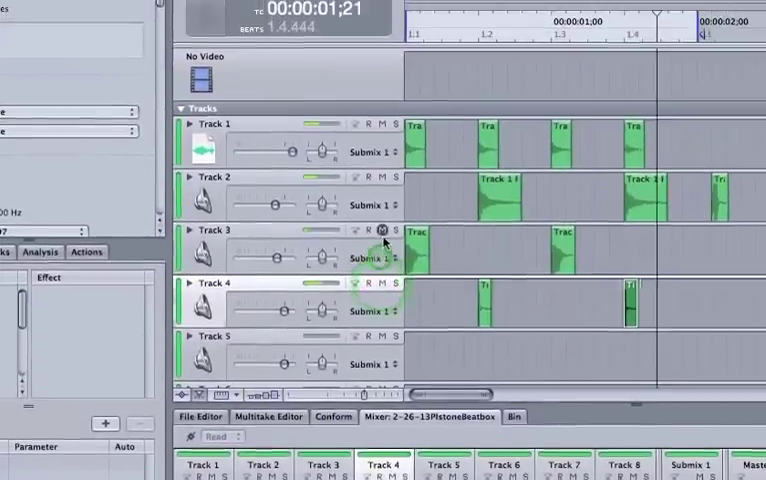
{"action": "left_click", "coordinate": [383, 240]}
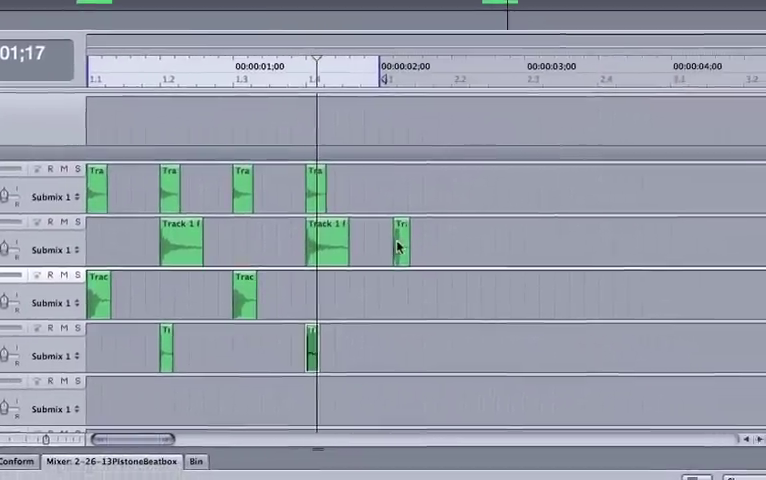
Paste the copied two-second pattern at the 2-second playhead so Tracks 1–4 repeat out to about 15 seconds
{"action": "left_click", "coordinate": [398, 247]}
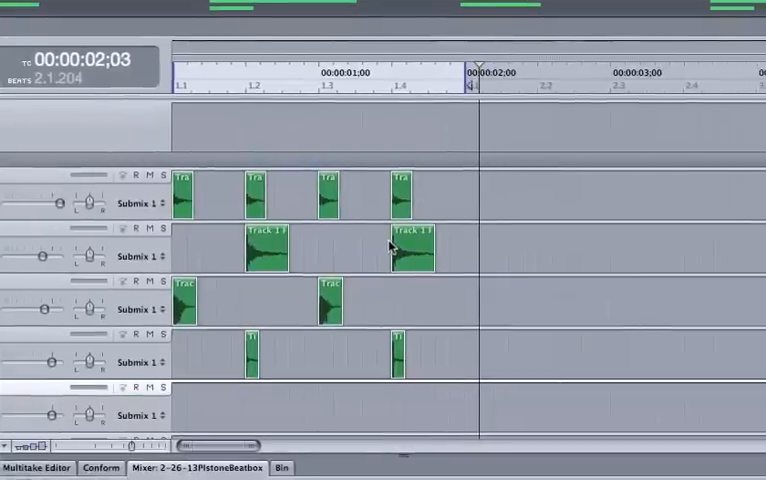
{"action": "key", "text": "ctrl+v"}
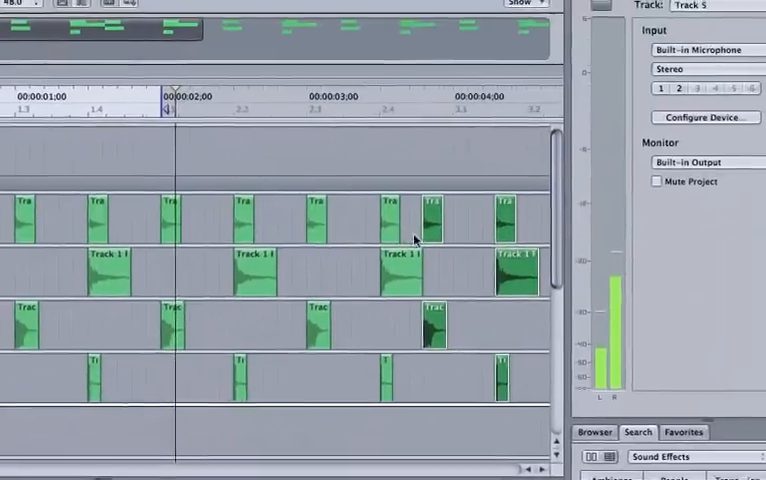
{"action": "left_click", "coordinate": [390, 240]}
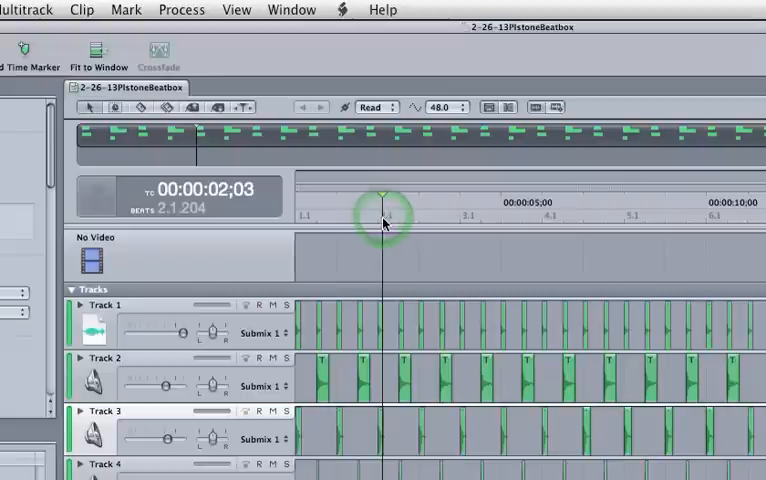
Return to the start, play, and show the output level Meters in the right pane
{"action": "key", "text": "Home"}
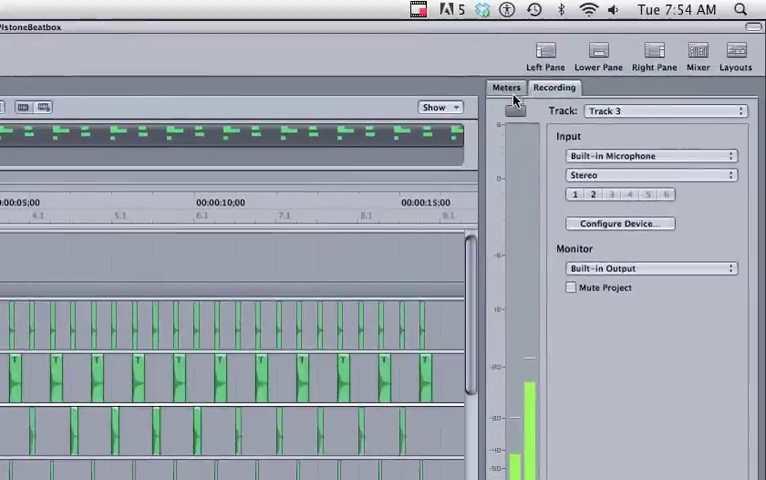
{"action": "left_click", "coordinate": [508, 92]}
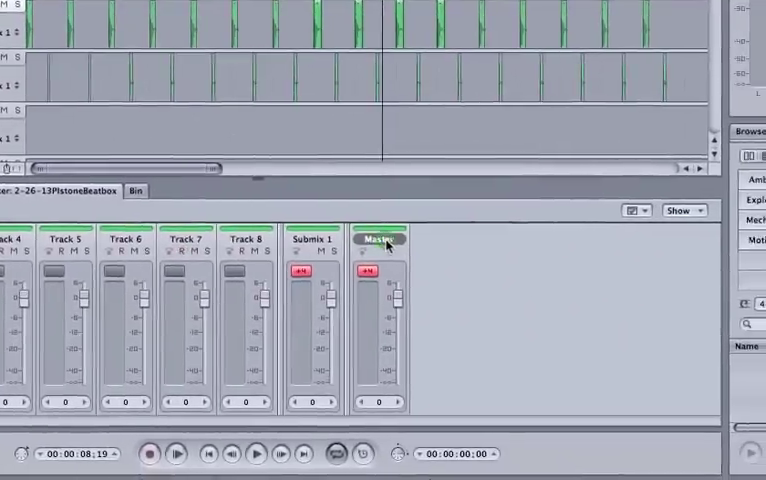
Select the Master bus and pick Limiter from the Dynamics effects category
{"action": "left_click", "coordinate": [412, 249]}
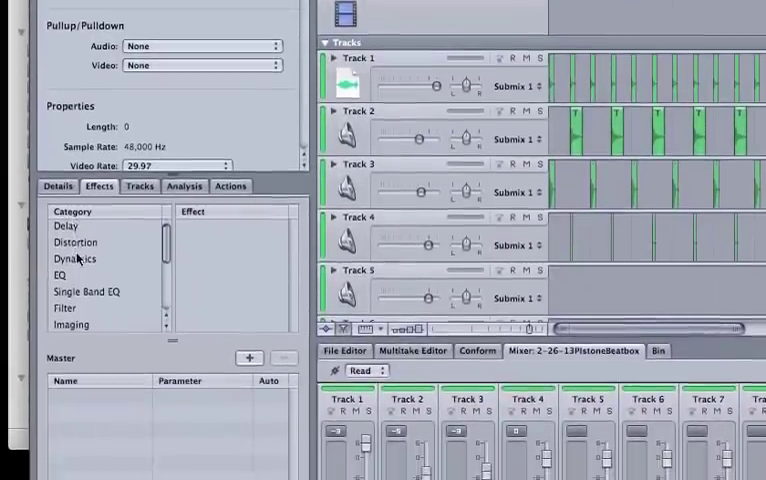
{"action": "left_click", "coordinate": [74, 287]}
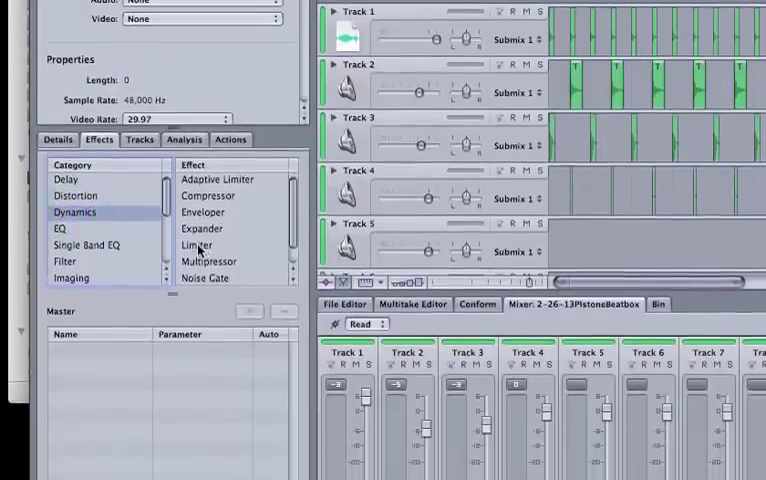
{"action": "left_click", "coordinate": [197, 247]}
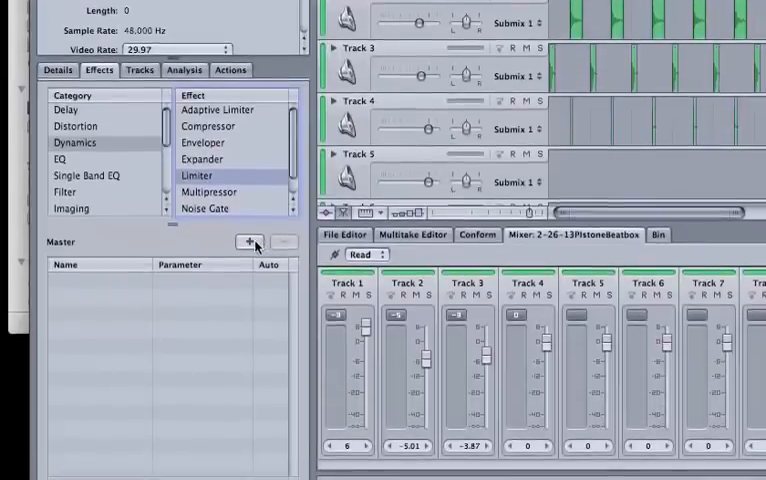
Add the Limiter to the Master bus and play the beat through it
{"action": "left_click", "coordinate": [250, 243]}
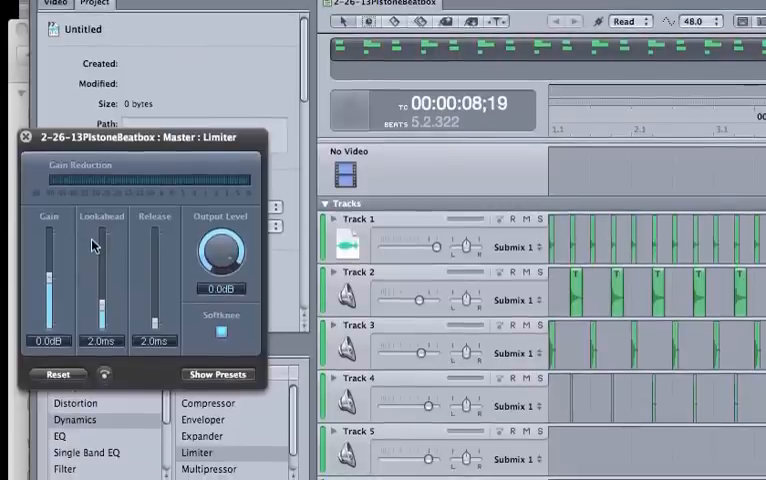
{"action": "key", "text": "space"}
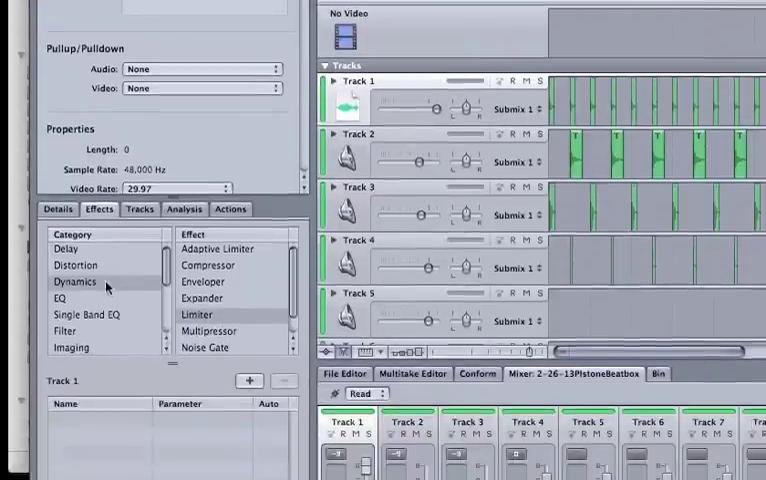
{"action": "scroll", "coordinate": [75, 350], "scroll_direction": "down", "scroll_amount": 3}
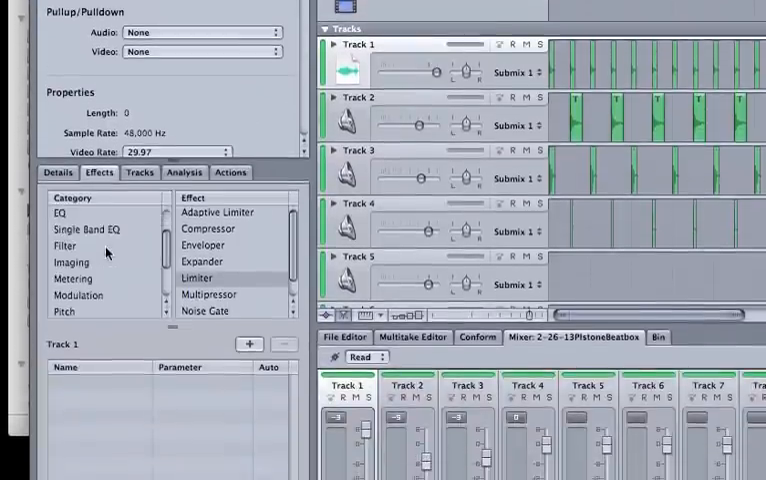
{"action": "scroll", "coordinate": [75, 350], "scroll_direction": "down", "scroll_amount": 2}
Add Pitch Shifter II to Track 1 and raise its Semi Tones setting
{"action": "left_click", "coordinate": [64, 273]}
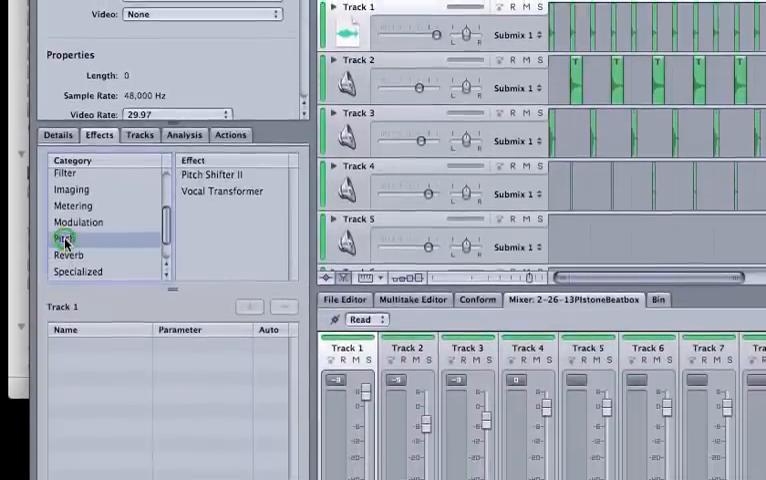
{"action": "left_click", "coordinate": [211, 191]}
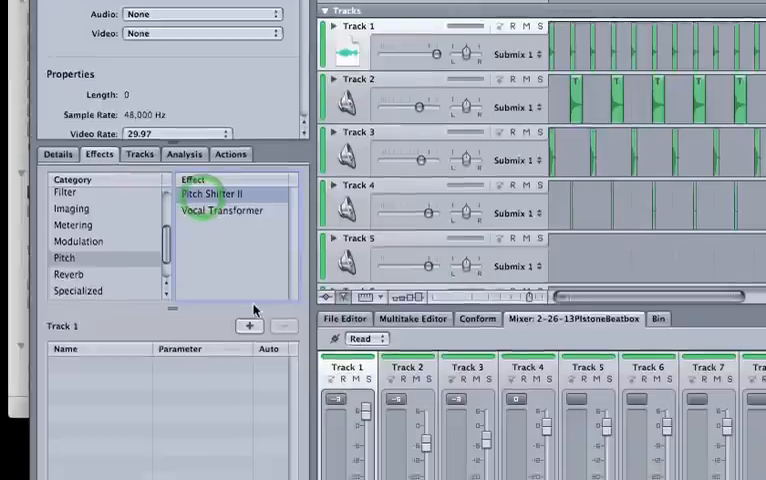
{"action": "left_click", "coordinate": [250, 323]}
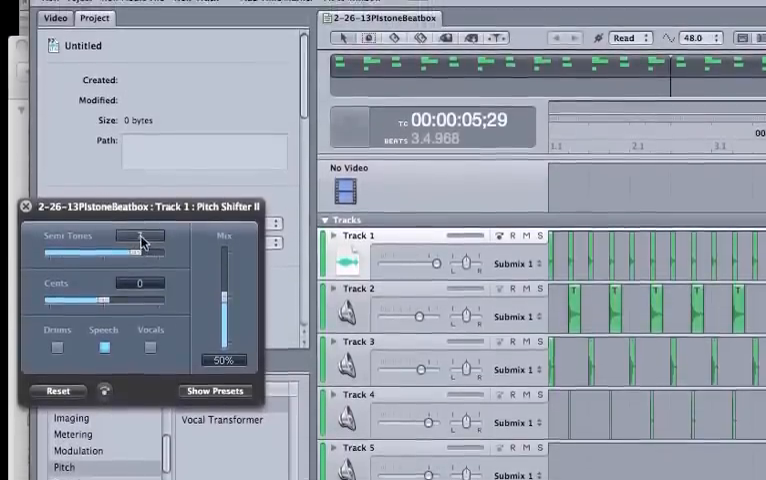
{"action": "left_click_drag", "start_coordinate": [140, 248], "coordinate": [93, 250]}
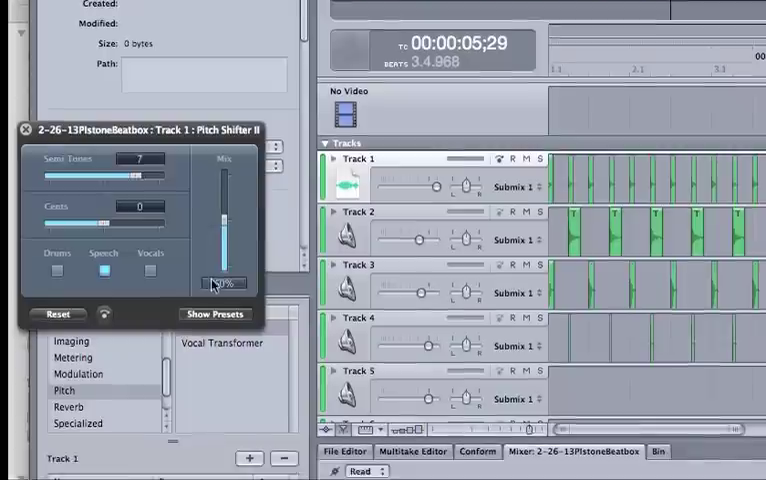
Set the effect Mix to 100% (trying 50% on the way), solo Track 1 to listen, then stop
{"action": "mouse_move", "coordinate": [223, 290]}
{"action": "left_mouse_down"}
{"action": "mouse_move", "coordinate": [223, 238]}
{"action": "mouse_move", "coordinate": [223, 345]}
{"action": "left_mouse_up"}
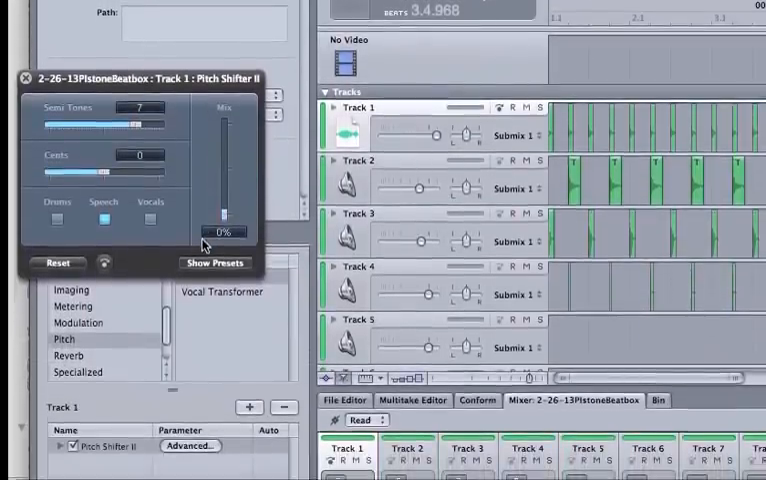
{"action": "left_click_drag", "start_coordinate": [223, 232], "coordinate": [223, 190]}
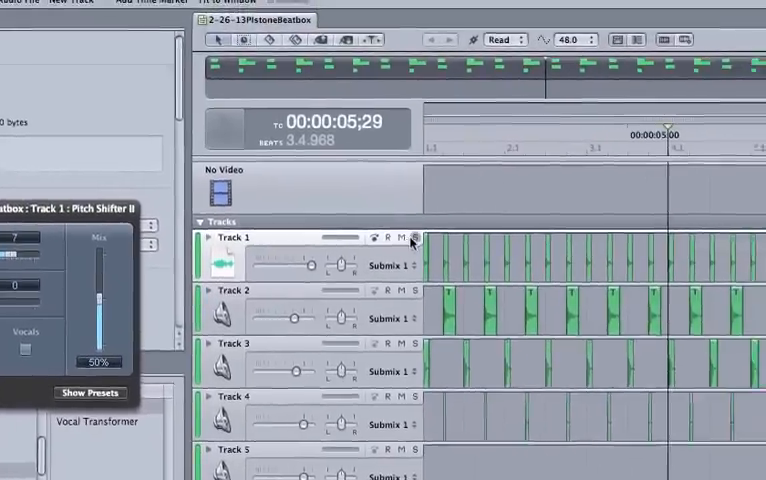
{"action": "left_click", "coordinate": [540, 211]}
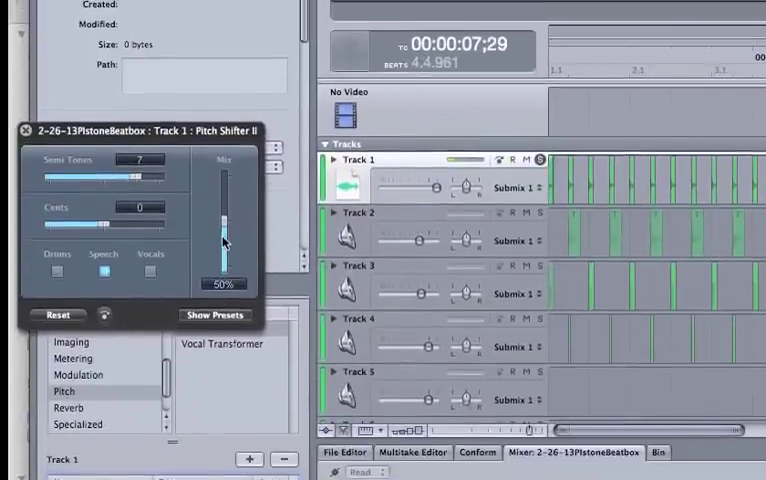
{"action": "left_click_drag", "start_coordinate": [224, 240], "coordinate": [224, 200]}
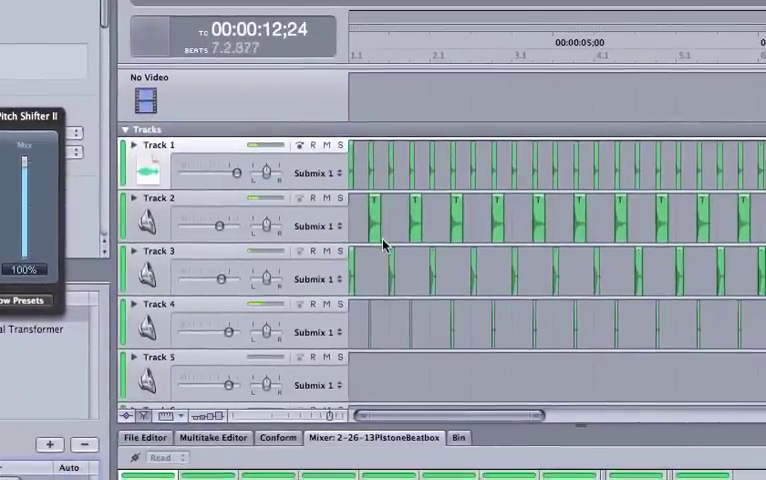
{"action": "key", "text": "space"}
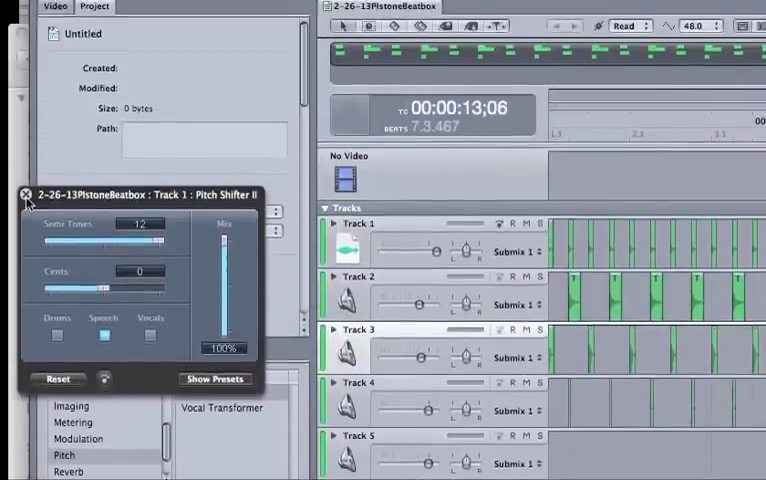
Add Pitch Shifter II to Track 3 and lower its shift to -8 semitones at full mix
{"action": "left_click", "coordinate": [25, 120]}
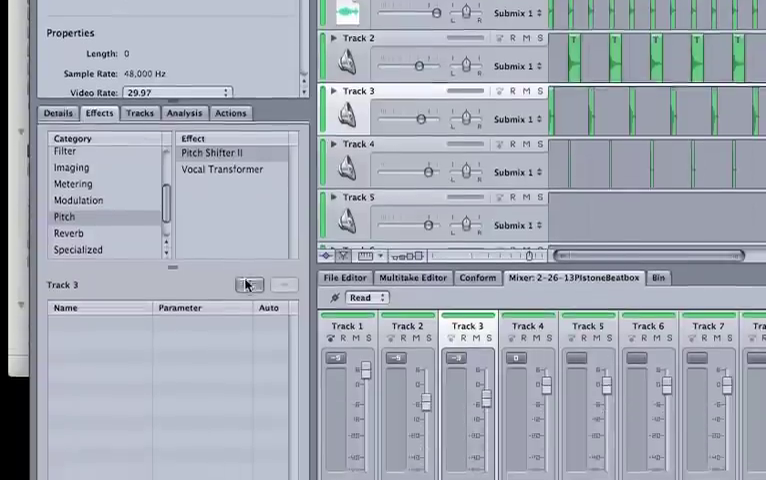
{"action": "left_click", "coordinate": [247, 284]}
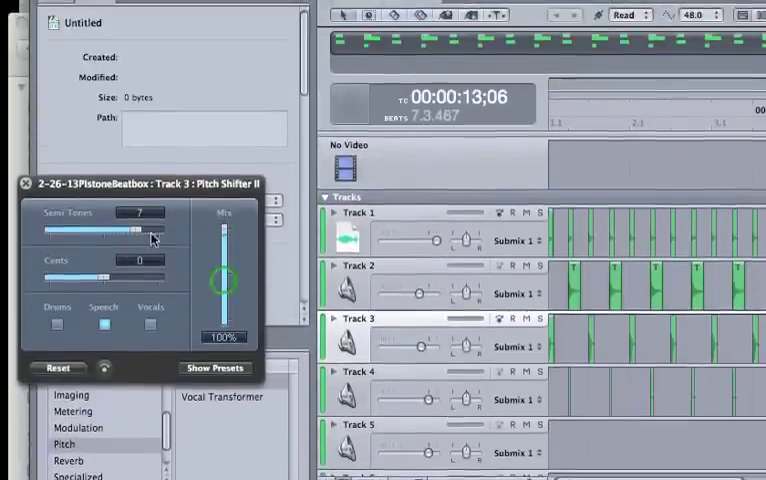
{"action": "left_click_drag", "start_coordinate": [138, 231], "coordinate": [118, 240]}
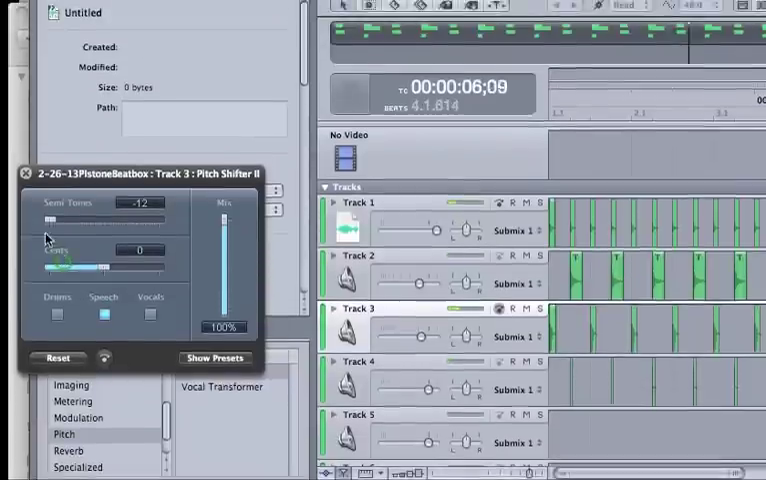
{"action": "left_click_drag", "start_coordinate": [48, 221], "coordinate": [62, 222]}
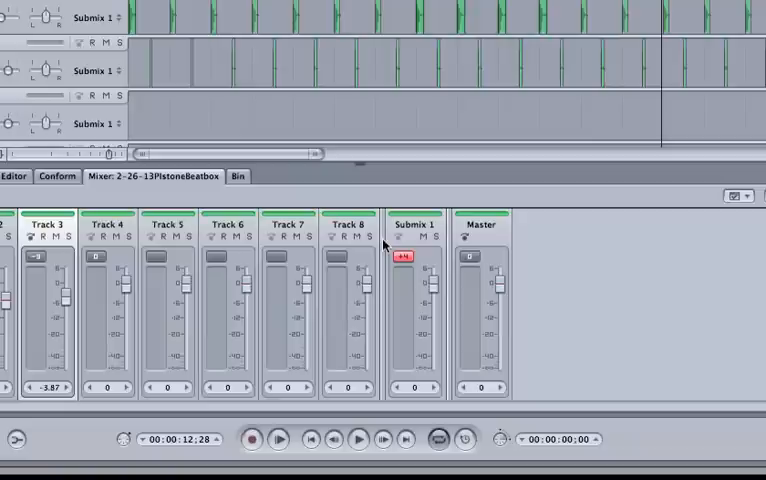
Route Submix 1 to Stereo outputs 1, 2 instead of 1-6, then switch to the Finder
{"action": "left_click", "coordinate": [413, 224]}
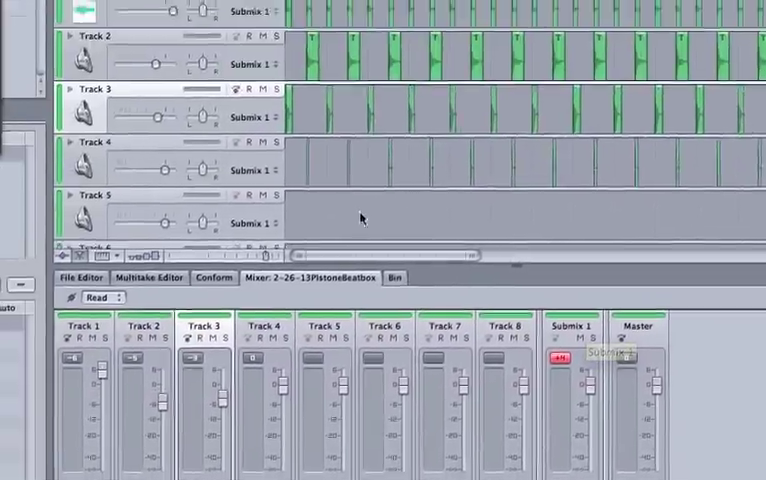
{"action": "scroll", "coordinate": [225, 138], "scroll_direction": "down", "scroll_amount": 5}
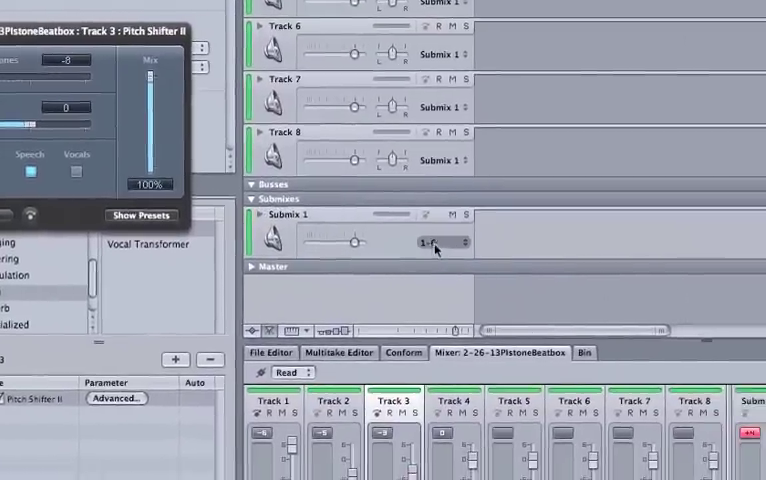
{"action": "left_click", "coordinate": [445, 246]}
{"action": "left_click", "coordinate": [397, 243]}
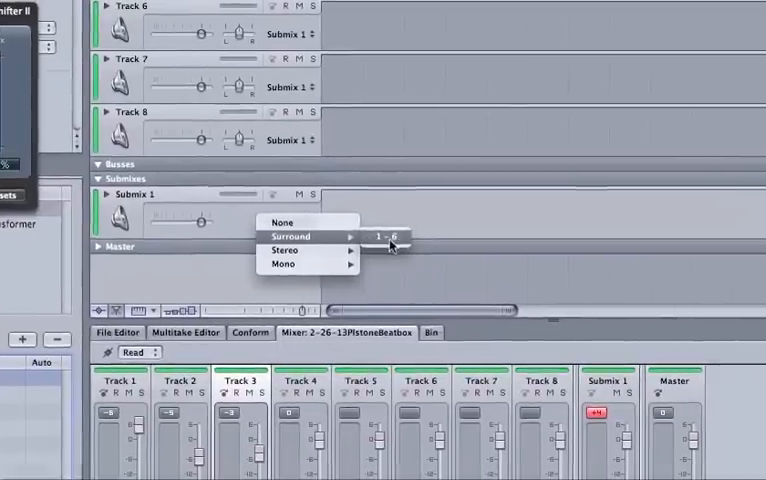
{"action": "mouse_move", "coordinate": [340, 235]}
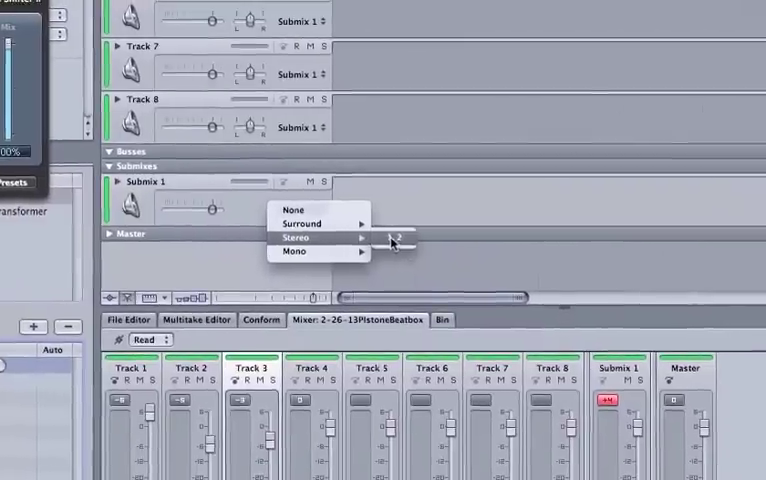
{"action": "left_click", "coordinate": [398, 238]}
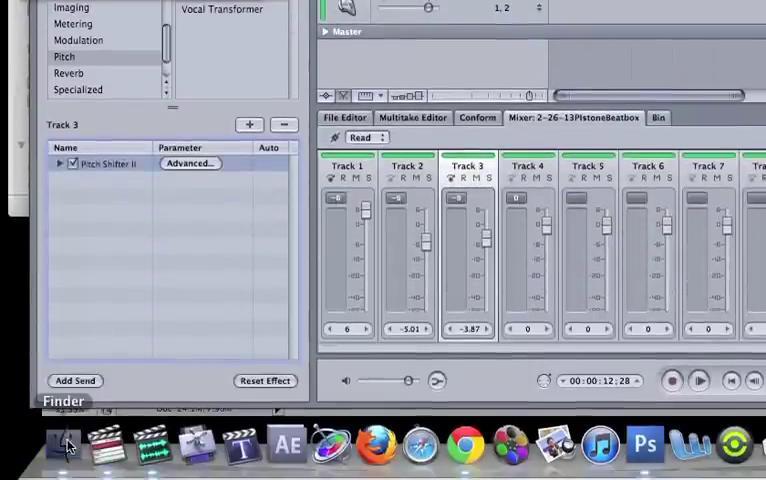
{"action": "left_click", "coordinate": [63, 462]}
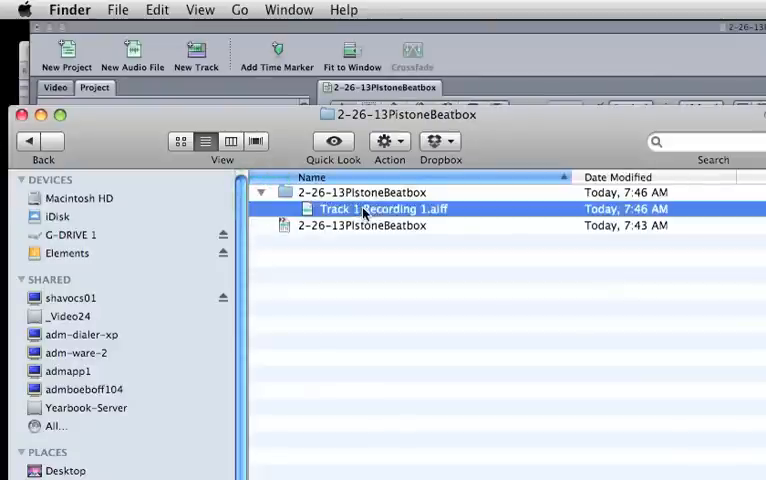
{"action": "mouse_move", "coordinate": [424, 116]}
{"action": "left_mouse_down"}
{"action": "mouse_move", "coordinate": [392, 170]}
{"action": "mouse_move", "coordinate": [386, 247]}
{"action": "left_mouse_up"}
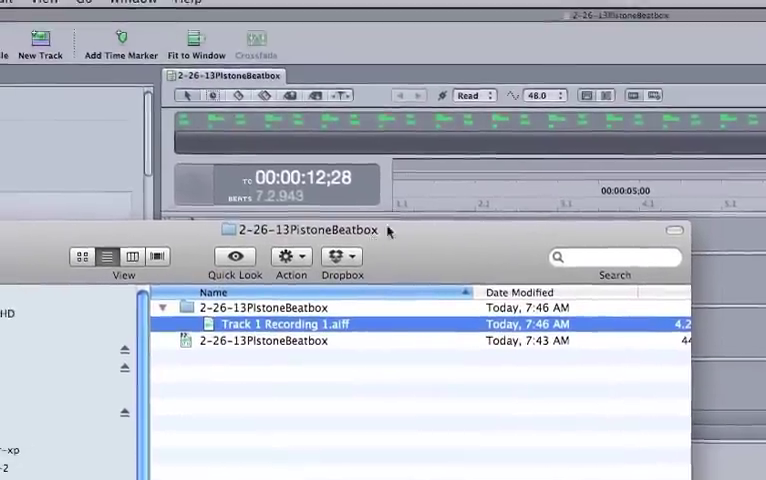
{"action": "left_click_drag", "start_coordinate": [383, 200], "coordinate": [390, 240]}
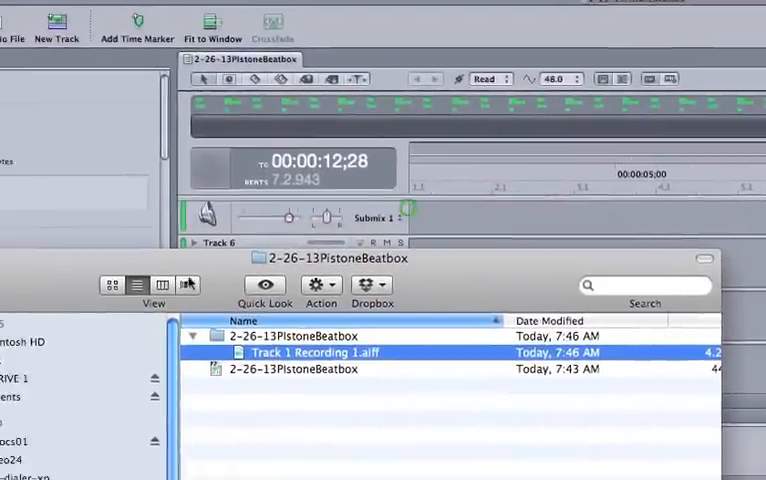
{"action": "left_click", "coordinate": [93, 237]}
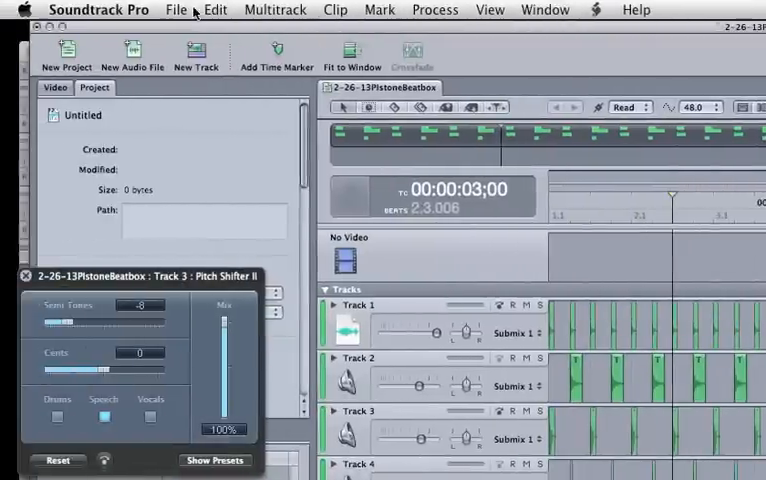
Export the master mix as a 16-bit AIFF named 2-26-13PistoneBeatboxMix into the project folder
{"action": "left_click", "coordinate": [176, 10]}
{"action": "left_click", "coordinate": [231, 294]}
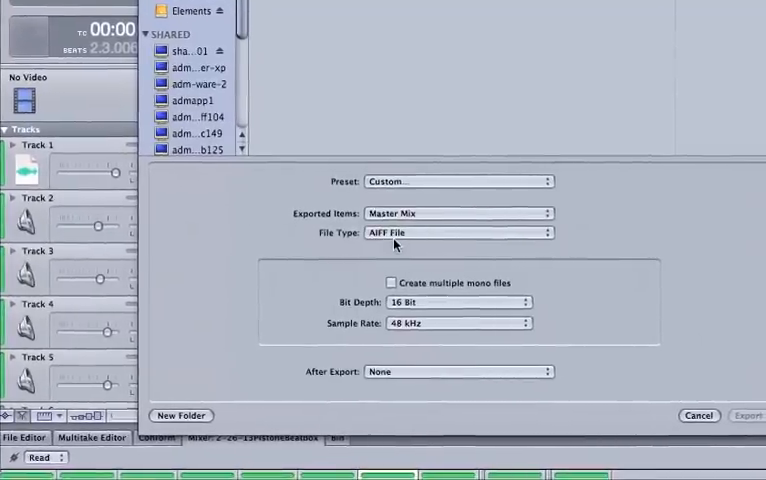
{"action": "left_click", "coordinate": [400, 234]}
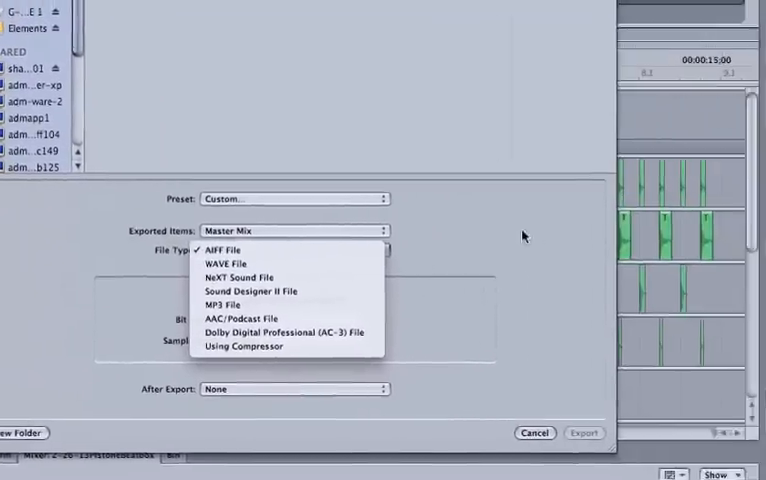
{"action": "left_click", "coordinate": [530, 235]}
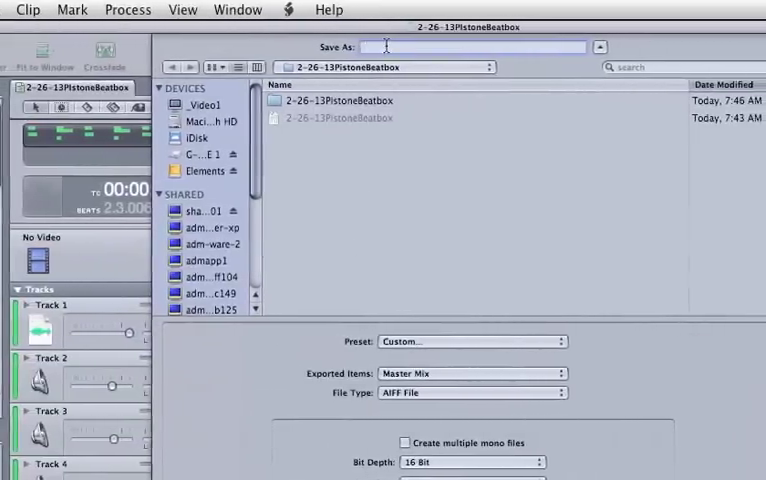
{"action": "type", "text": "2-26-13PIstoneBeatboxMix"}
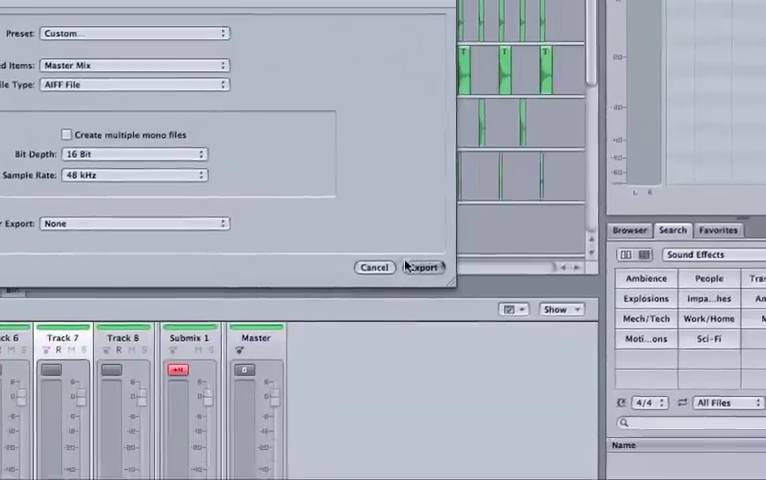
{"action": "left_click", "coordinate": [420, 267]}
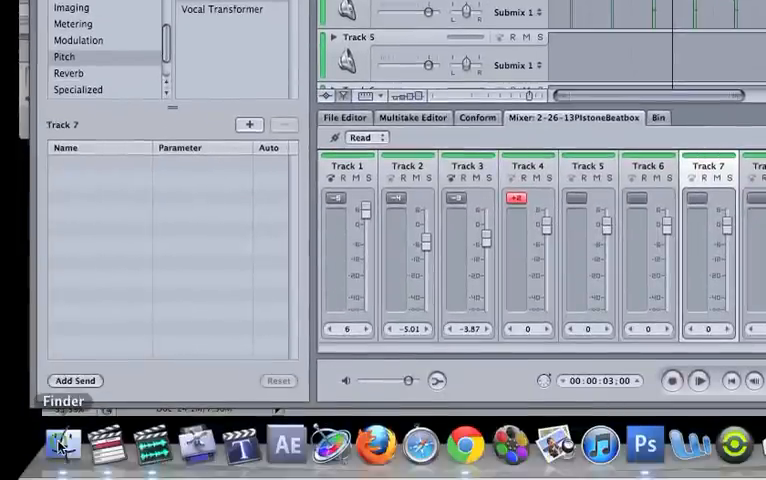
Locate 2-26-13PistoneBeatboxMix.aif on G-DRIVE 1 and Quick Look it to confirm 0:15 length
{"action": "left_click", "coordinate": [63, 443]}
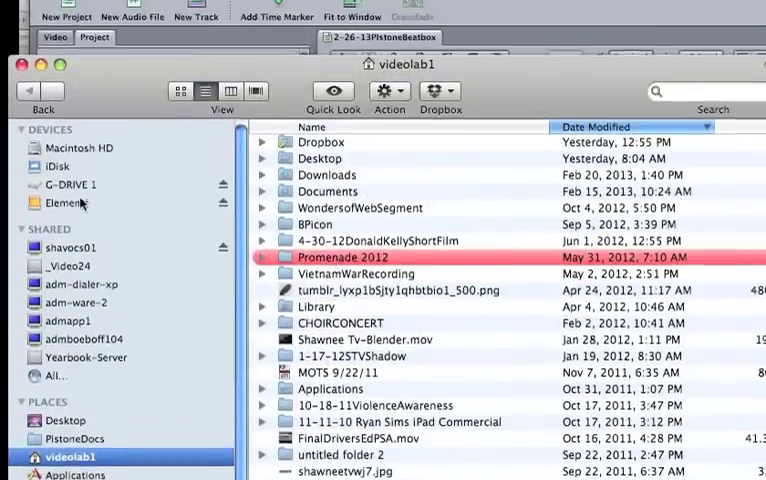
{"action": "left_click", "coordinate": [72, 228]}
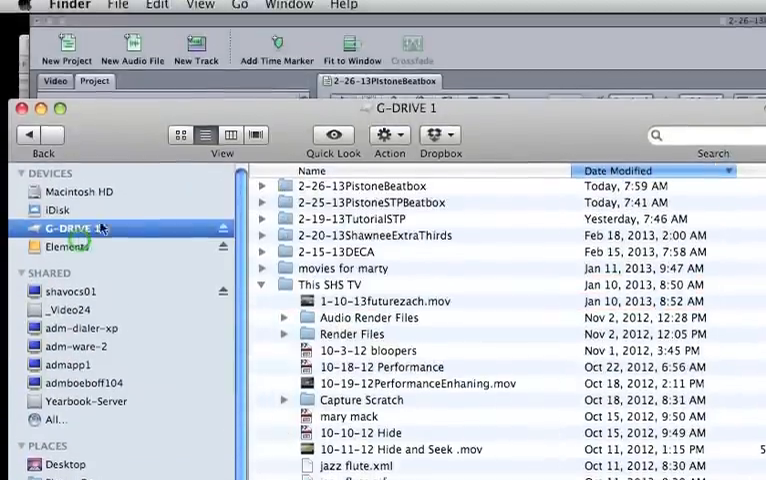
{"action": "double_click", "coordinate": [334, 192]}
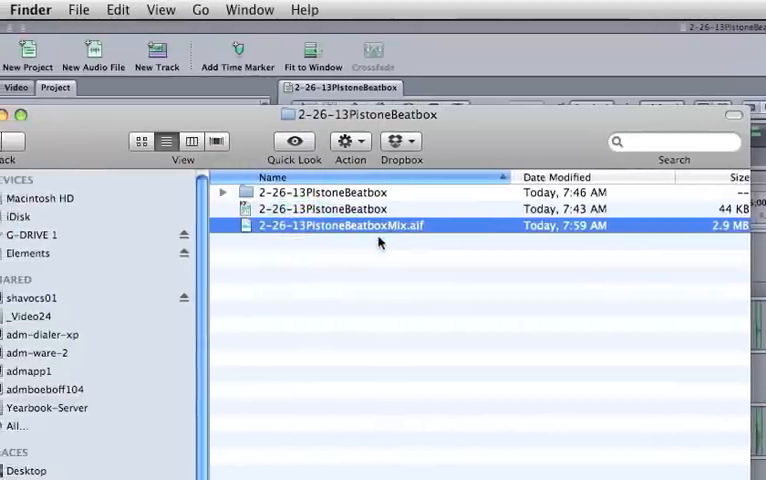
{"action": "key", "text": "space"}
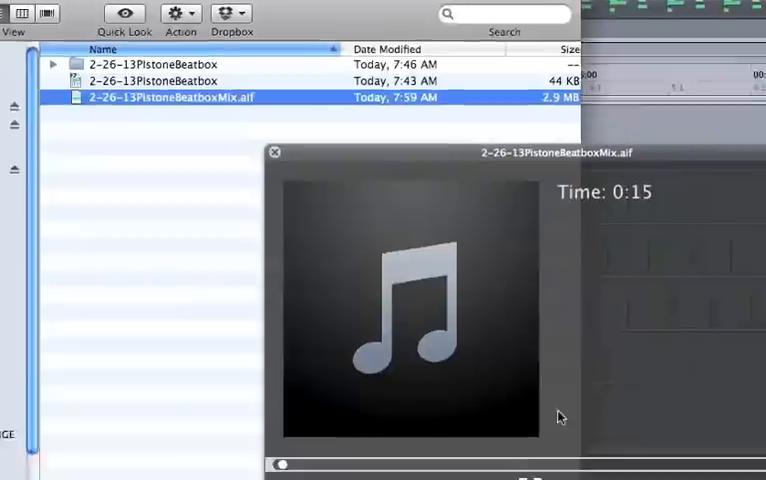